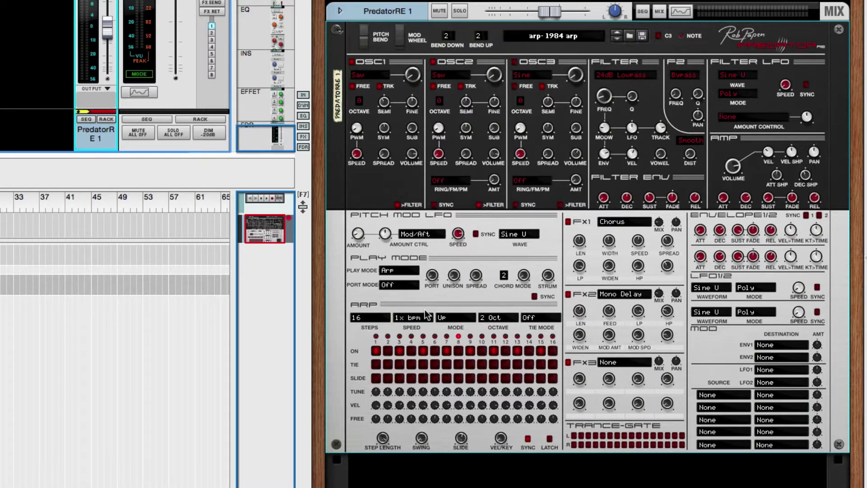
- Switch the synth's play mode to Poly, and return it to Arp
left_click(406, 269)
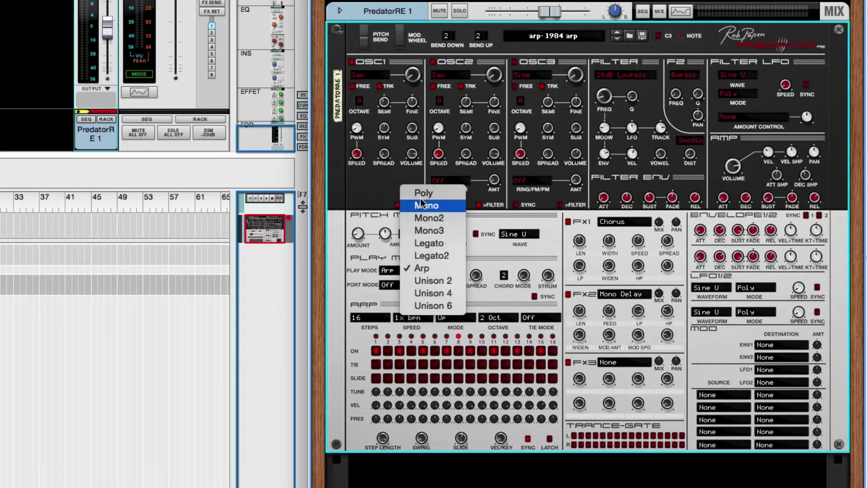
left_click(416, 269)
left_click(391, 273)
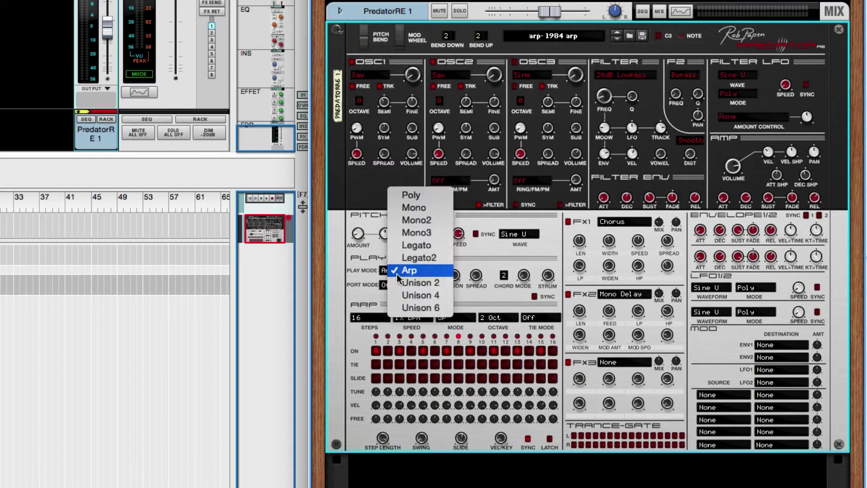
left_click(412, 195)
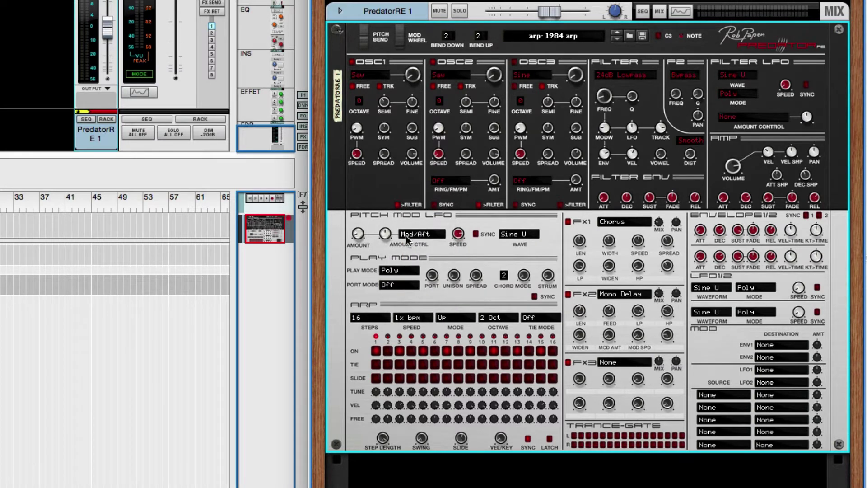
left_click(410, 268)
left_click(429, 342)
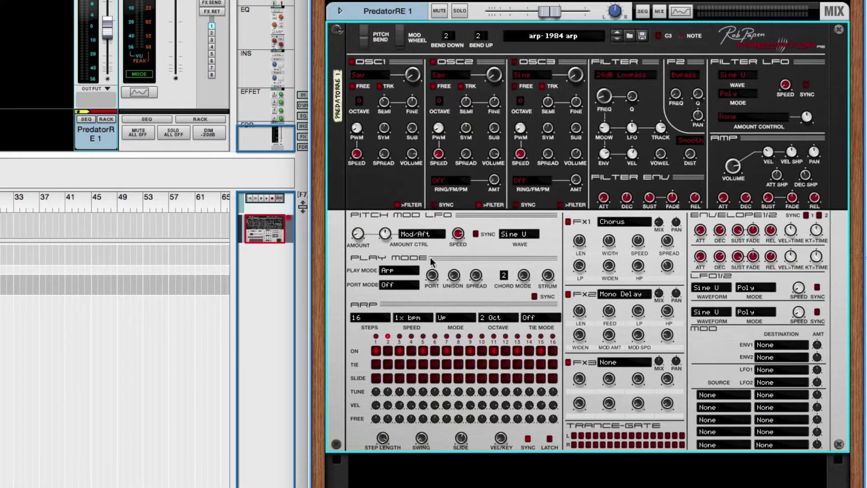
- Try arpeggiator lengths of 8 and 16 steps, and leave the length at 4 steps
left_click(373, 317)
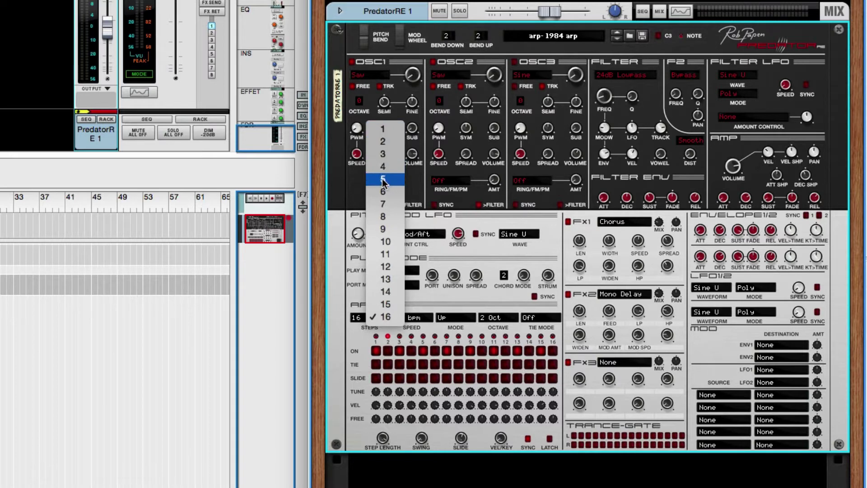
left_click(377, 214)
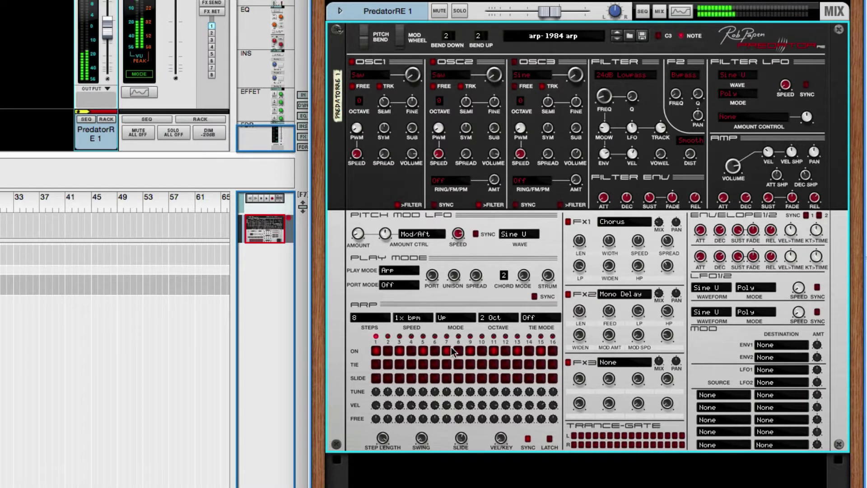
left_click(373, 318)
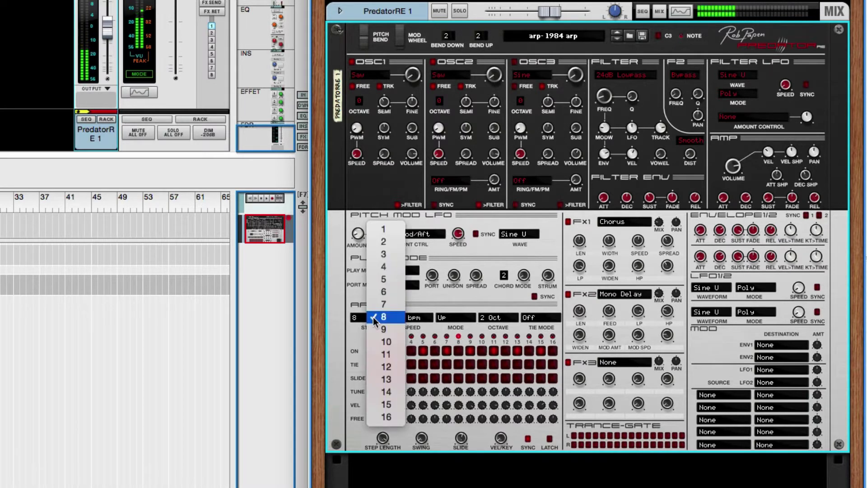
left_click(392, 413)
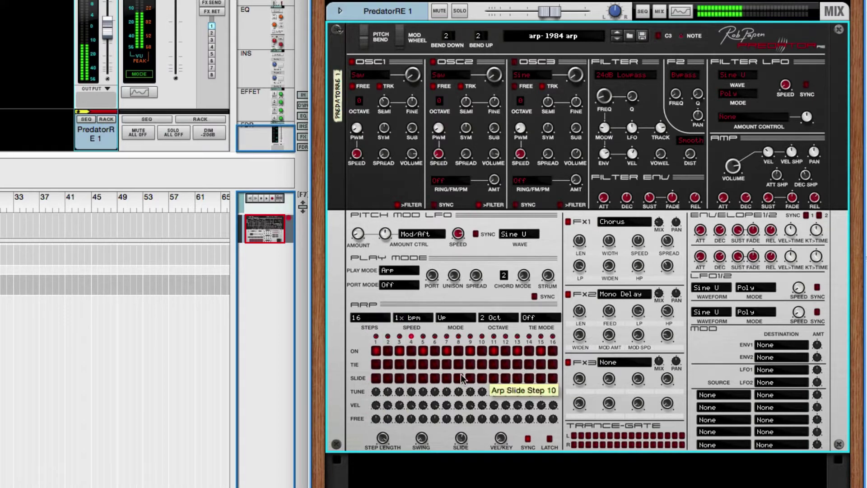
left_click(374, 318)
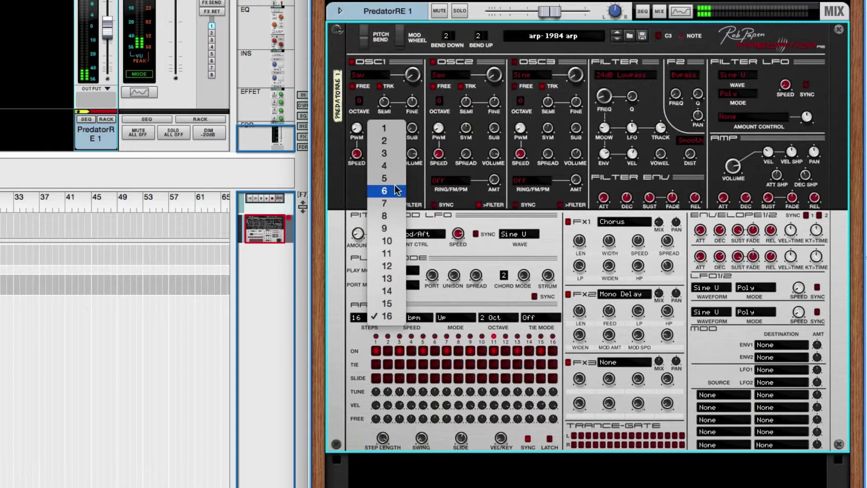
left_click(393, 166)
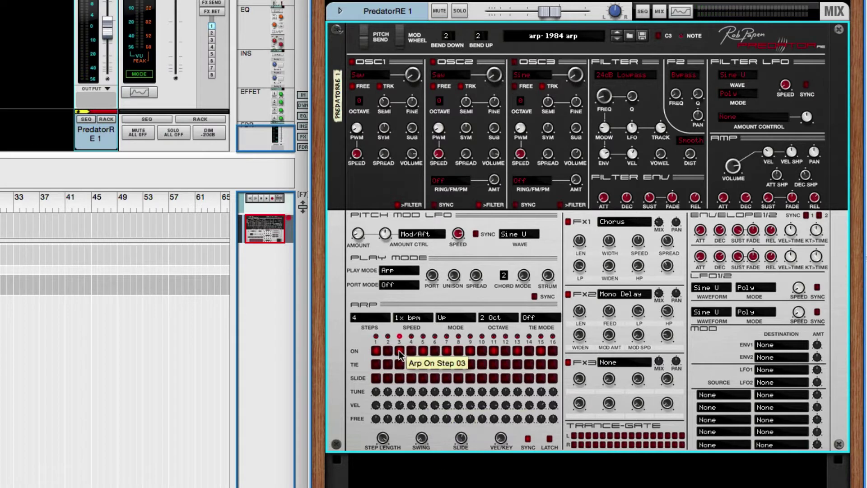
- Audition the arpeggiator speeds 1/2x bpm and 2x bpm, and return the speed to 1x bpm
left_click(407, 318)
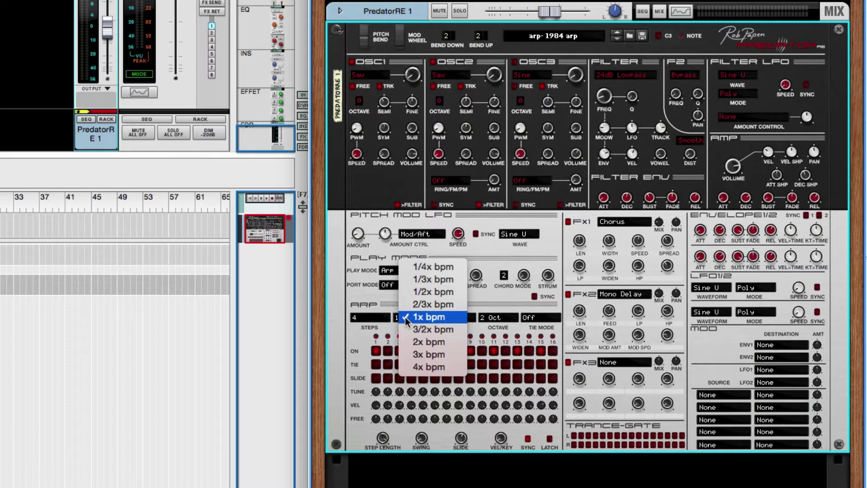
left_click(422, 292)
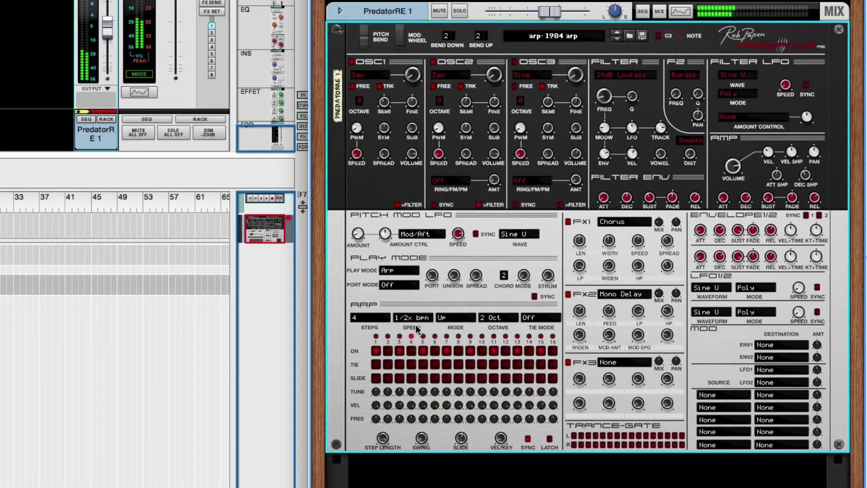
left_click(407, 316)
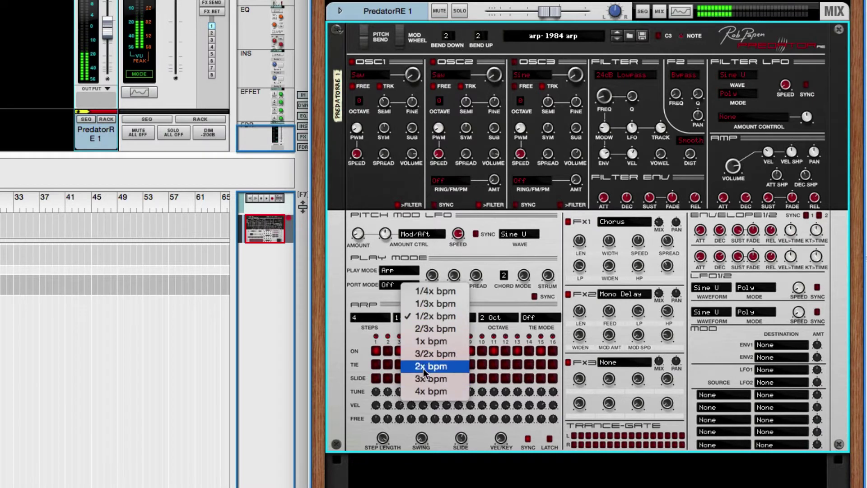
left_click(424, 369)
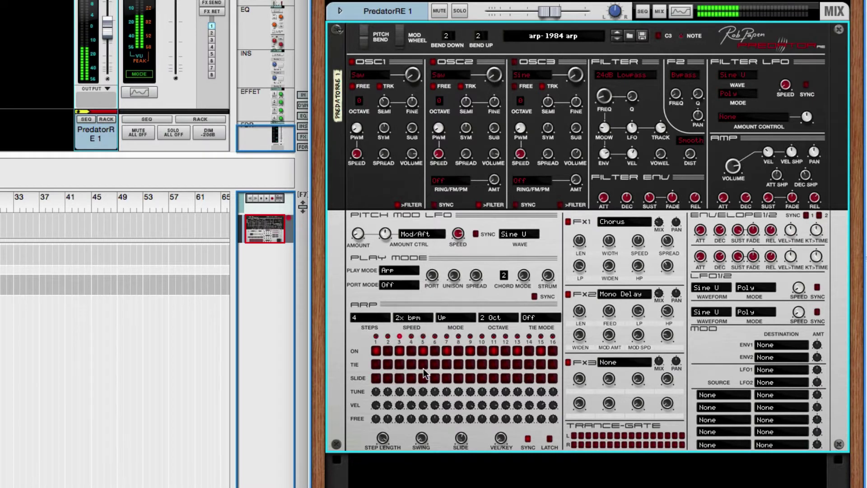
left_click(409, 318)
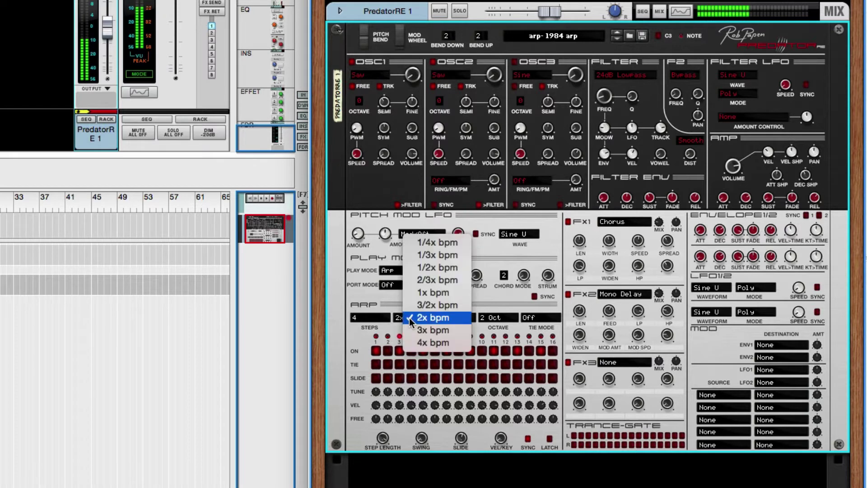
left_click(431, 293)
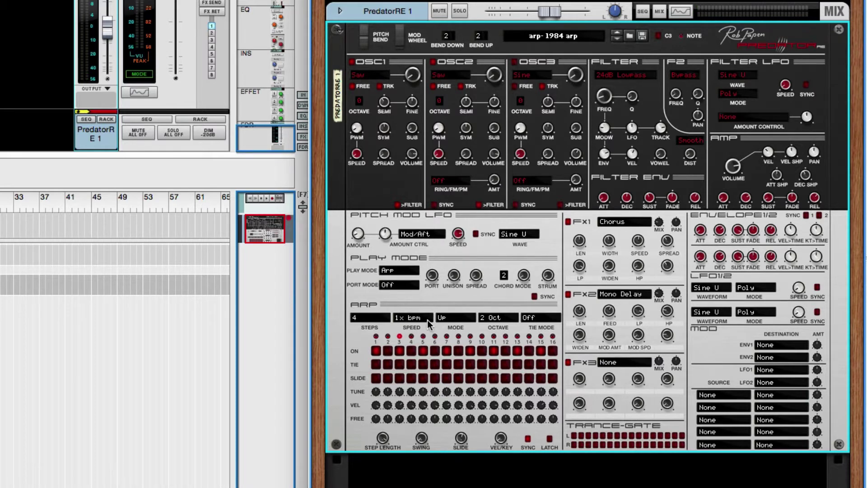
- Audition the arpeggiator's Down, Up/Down and Down/Up modes one after another
left_click(462, 317)
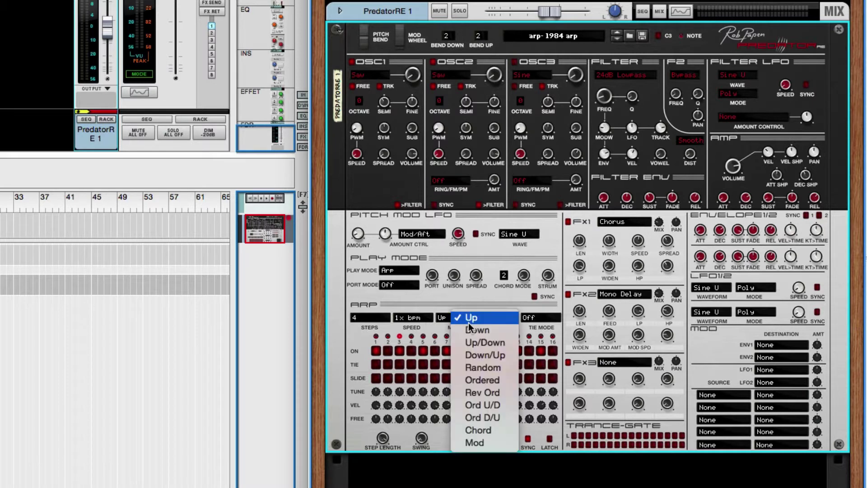
left_click(492, 330)
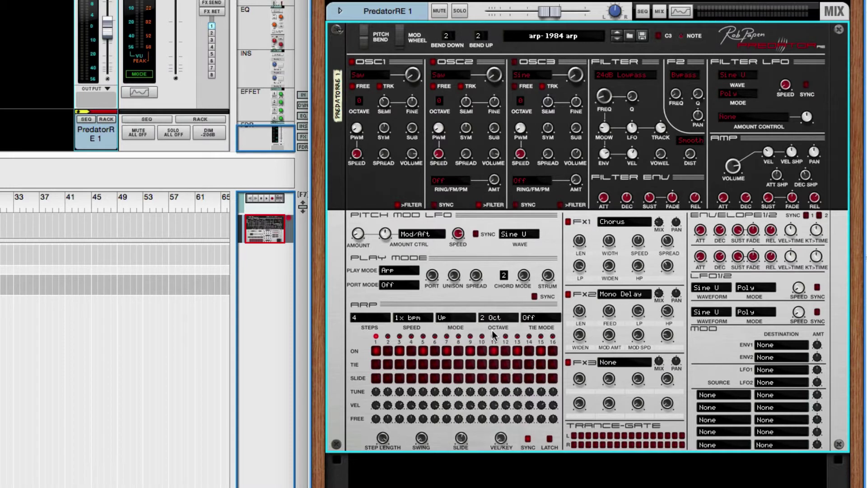
left_click(459, 319)
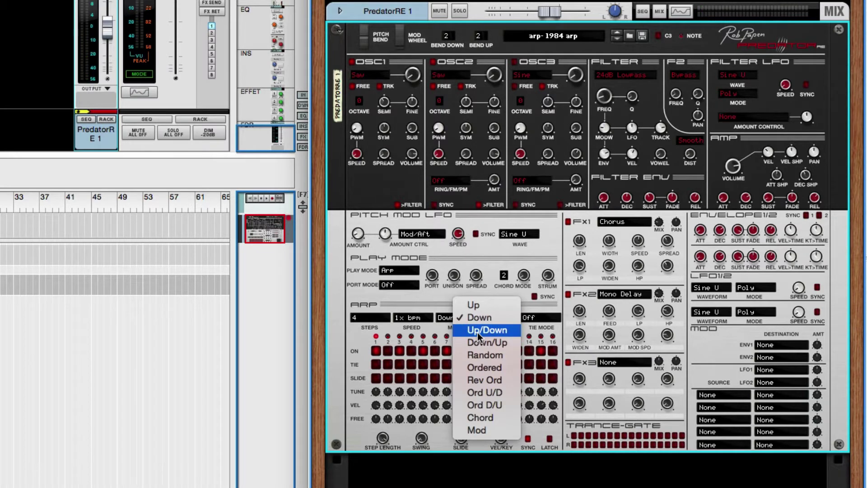
left_click(477, 330)
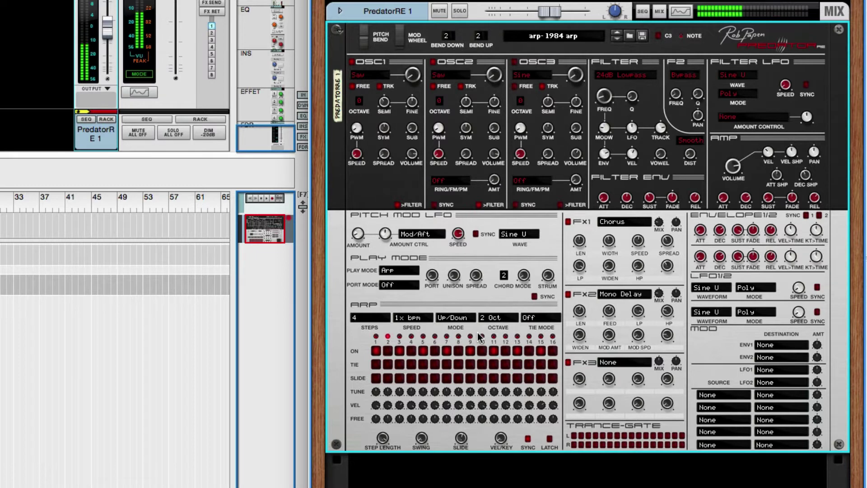
left_click(459, 318)
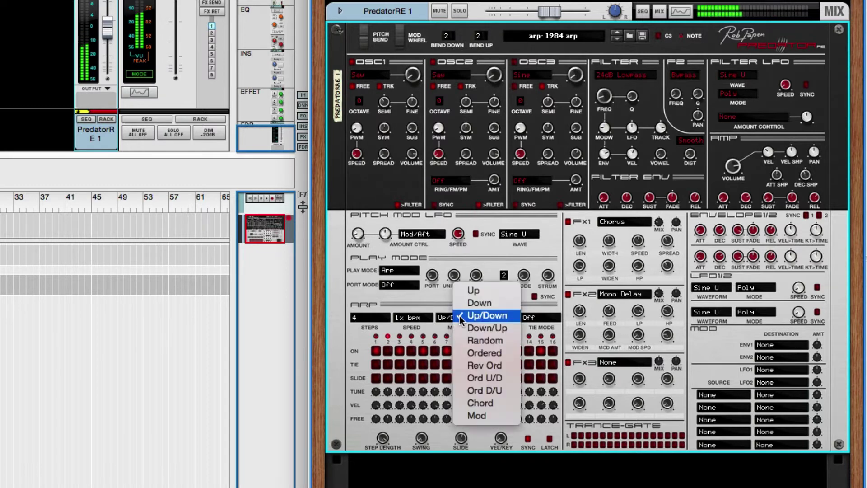
left_click(465, 328)
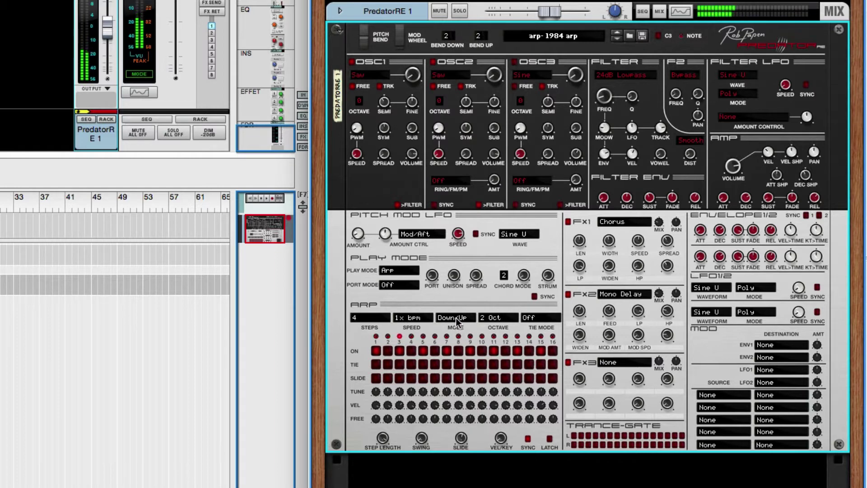
- Audition the arpeggiator's Random, Ordered, Rev Ord and Chord modes in turn
left_click(456, 318)
left_click(458, 329)
left_click(454, 317)
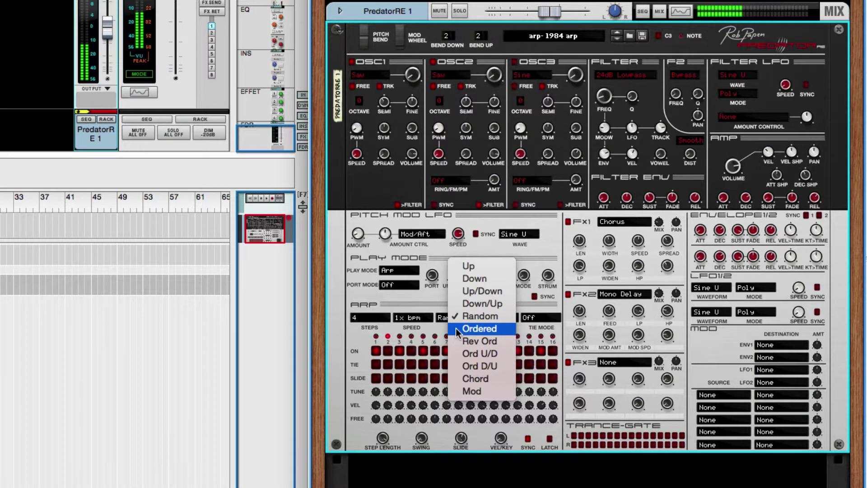
left_click(456, 328)
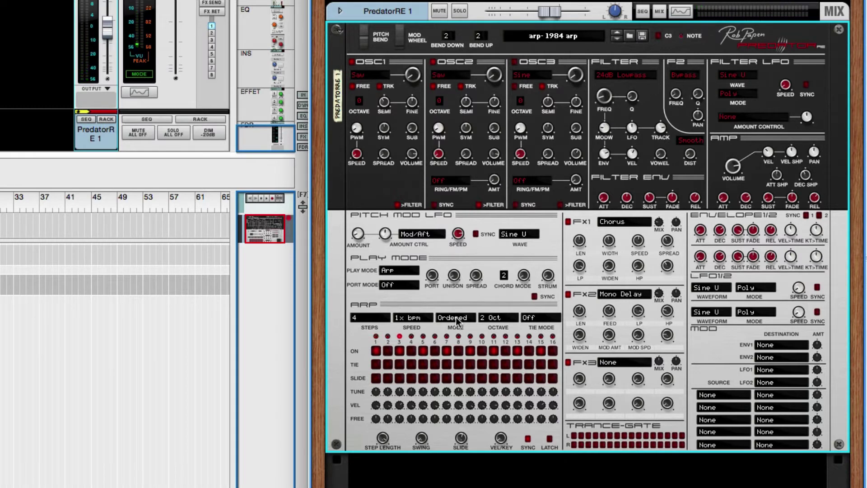
left_click(456, 317)
left_click(463, 332)
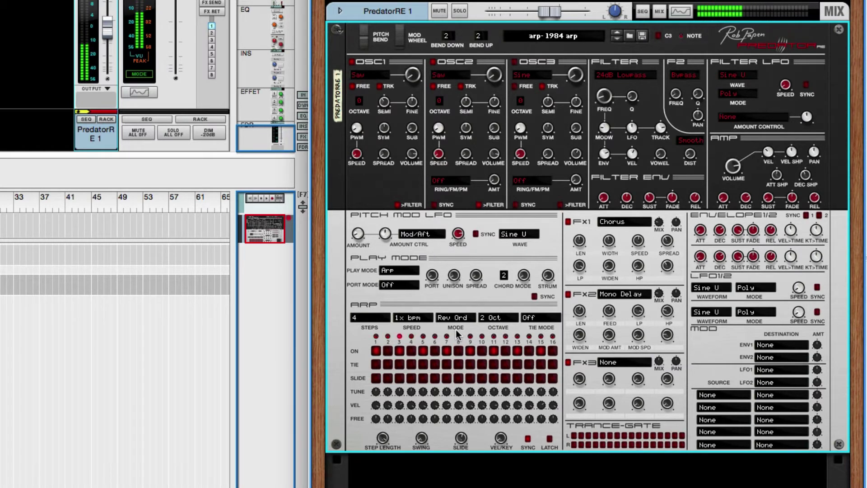
left_click(457, 329)
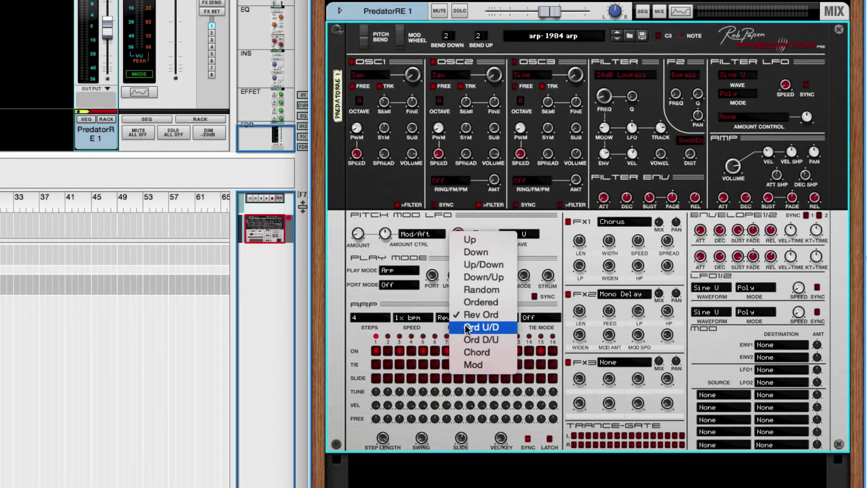
left_click(485, 353)
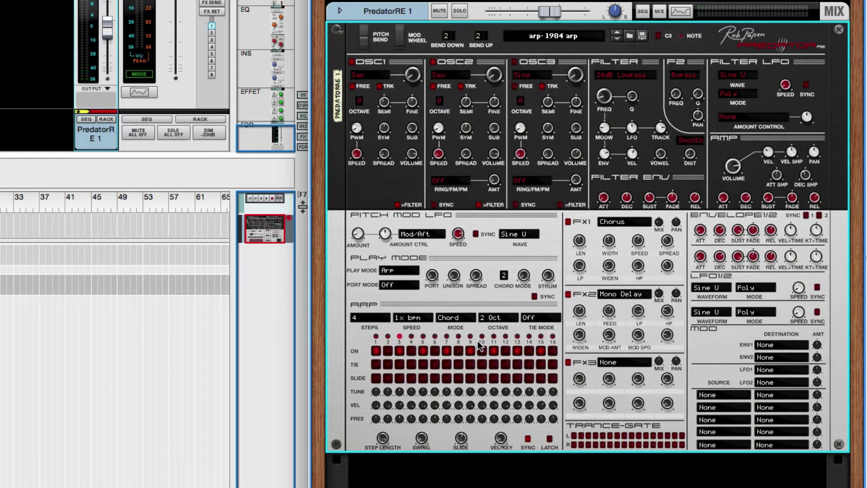
- Try the arpeggiator's Mod mode, and return the mode to Up
left_click(460, 317)
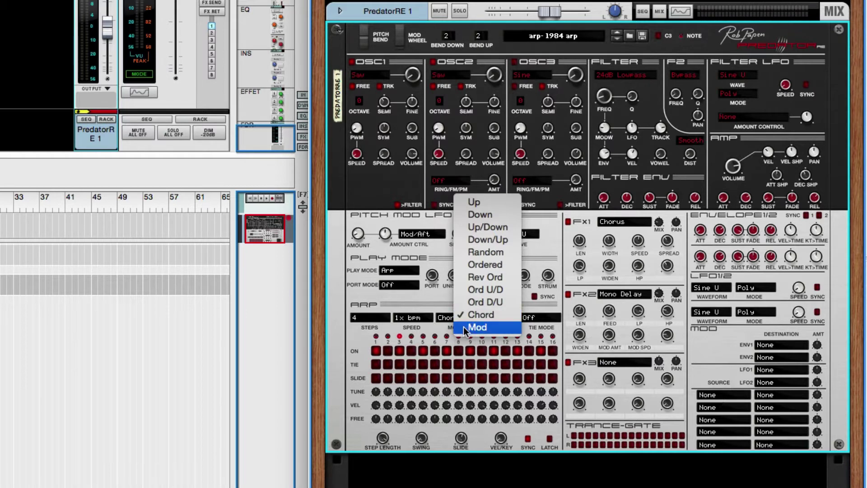
left_click(480, 328)
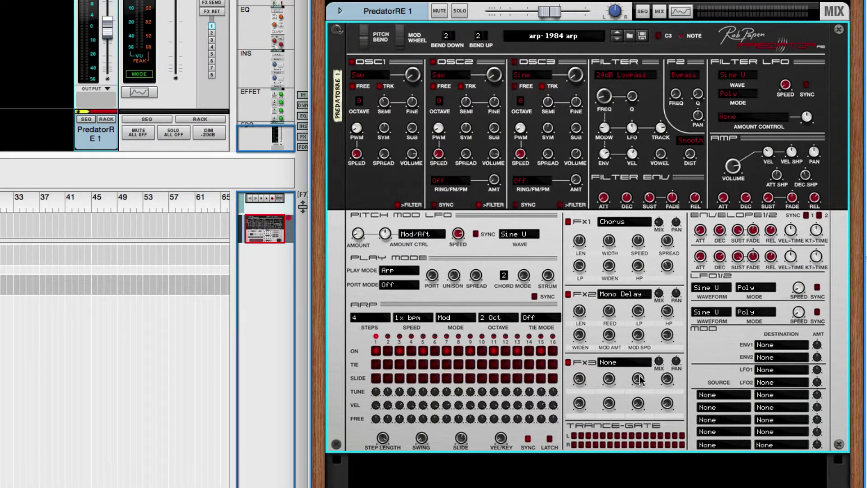
left_click(458, 317)
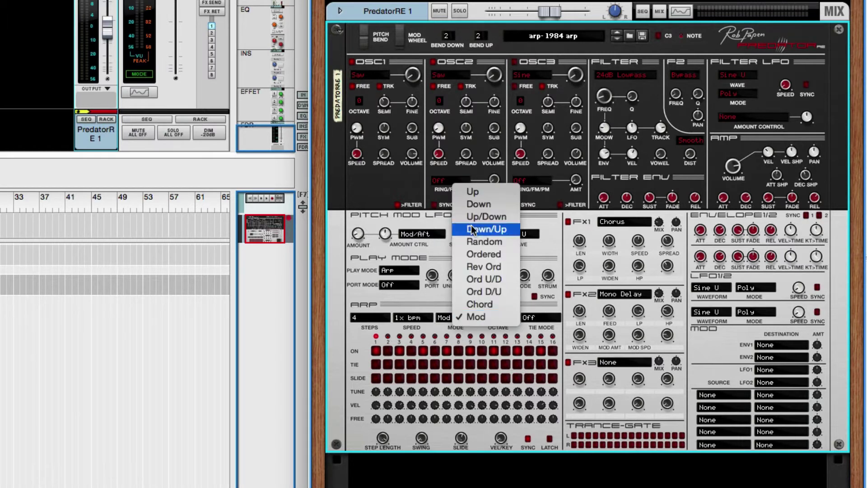
left_click(473, 191)
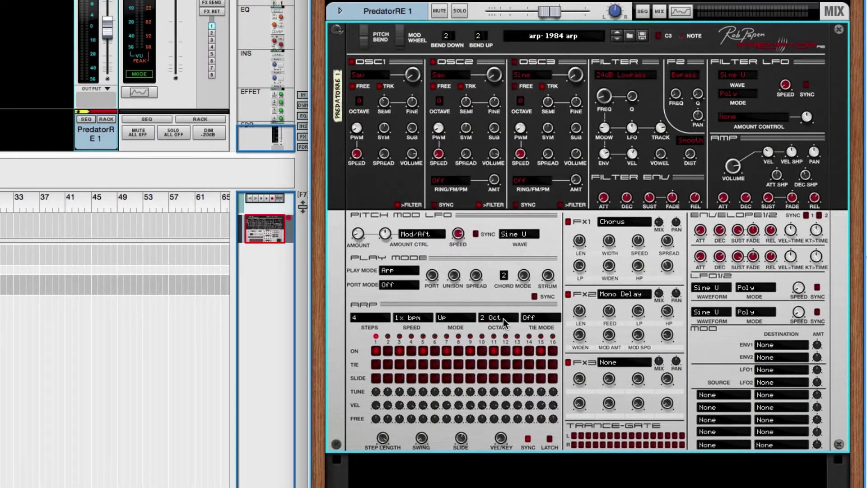
- Audition arpeggiator ranges of 1, 2, 3 and 4 octaves, and return the range to 2 Oct
left_click(503, 318)
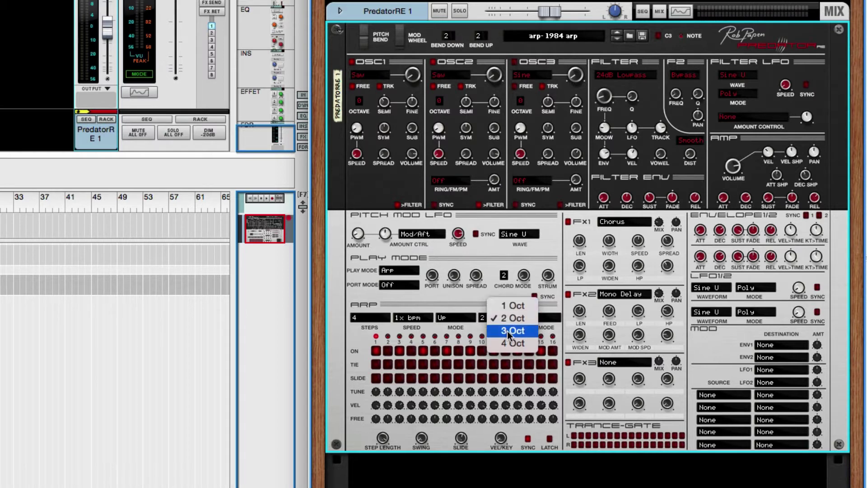
left_click(509, 305)
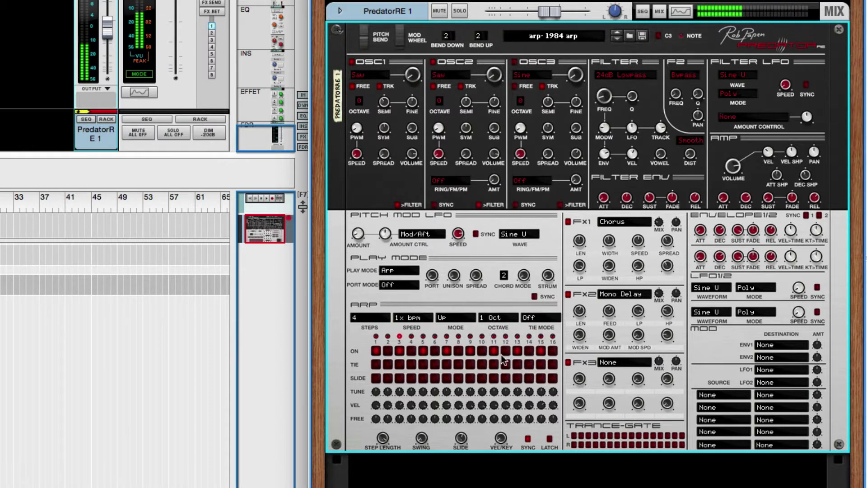
left_click(500, 318)
left_click(505, 329)
left_click(505, 317)
left_click(503, 330)
left_click(493, 318)
left_click(506, 324)
left_click(498, 318)
left_click(512, 296)
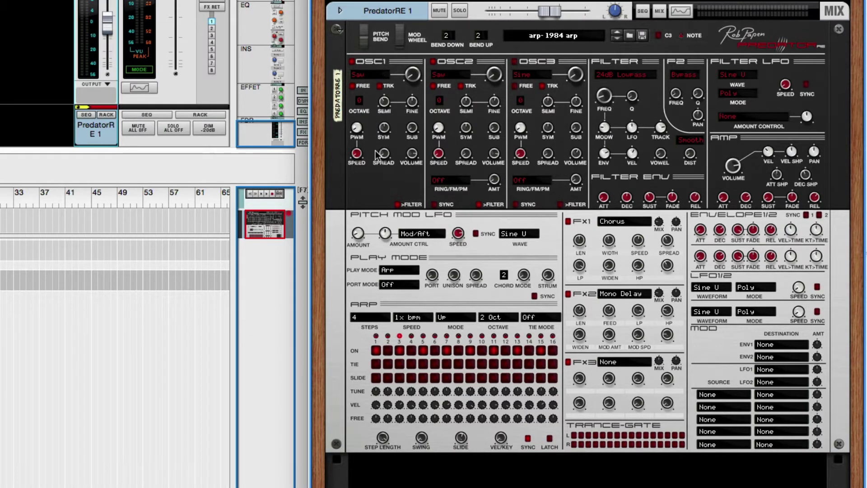
- Reset the Predator device to its initial patch
right_click(338, 228)
mouse_move(435, 461)
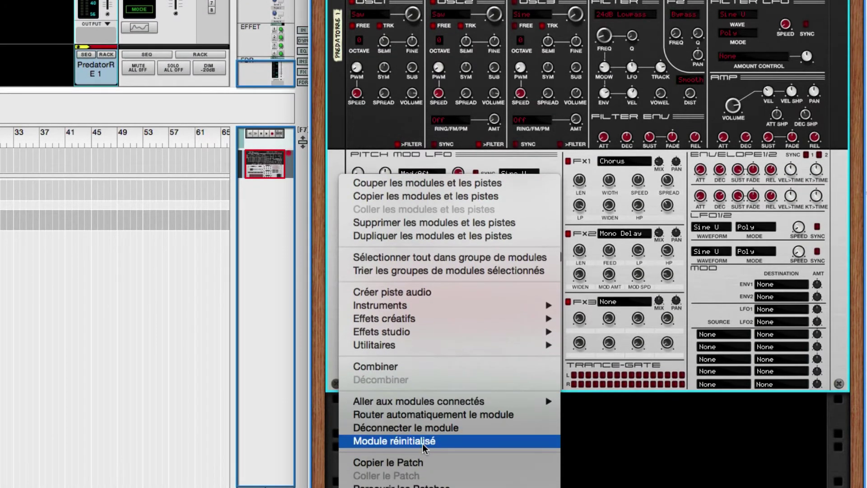
left_click(422, 441)
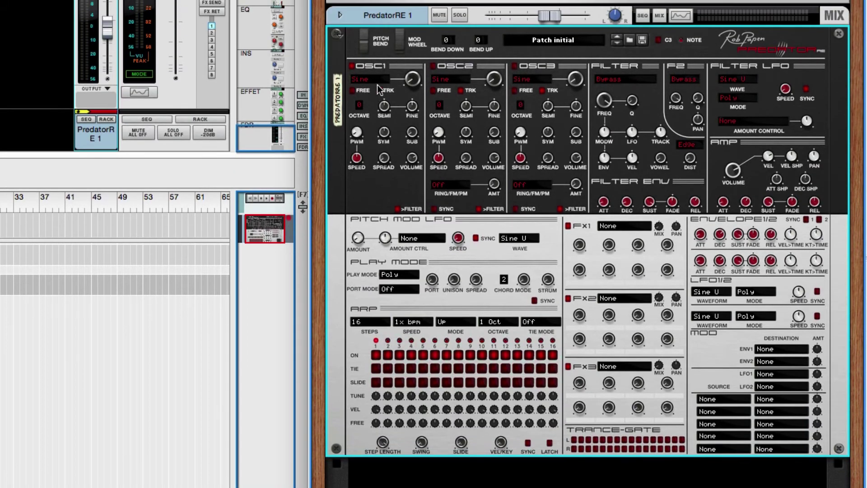
- Set oscillator 1 to a Square wave with more PWM, and raise the Predator mixer channel's level slightly
left_click(372, 79)
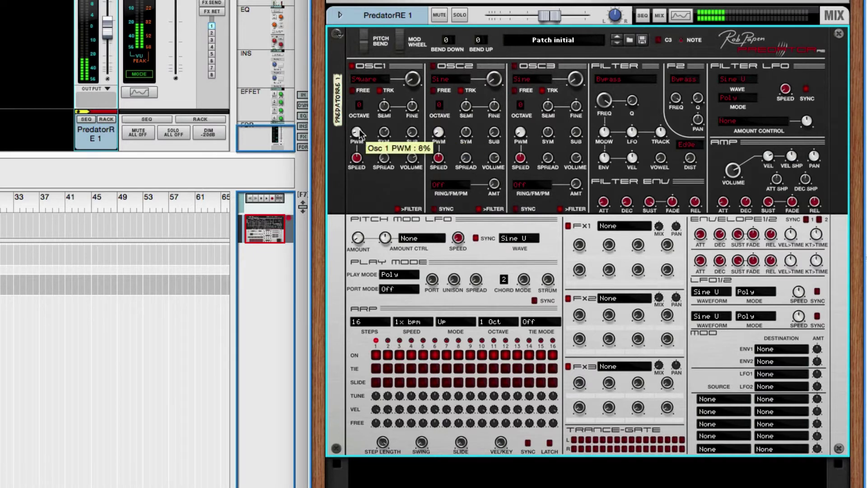
left_click_drag(360, 132, 362, 119)
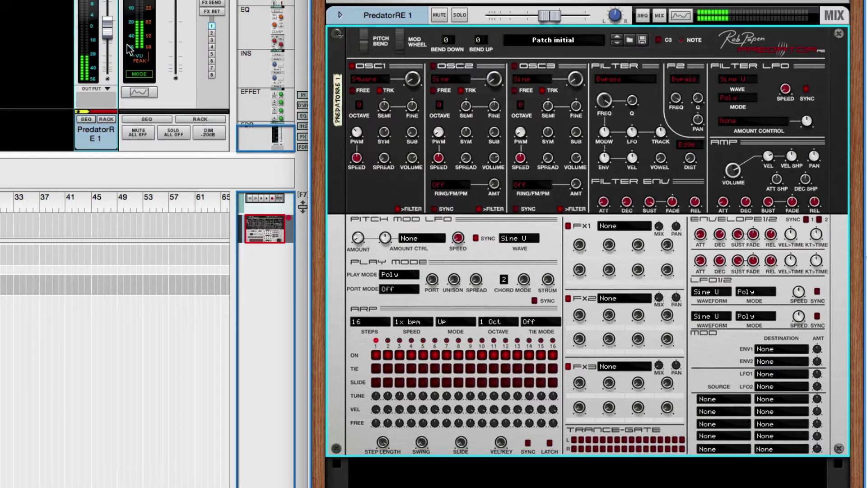
left_click_drag(110, 32, 113, 26)
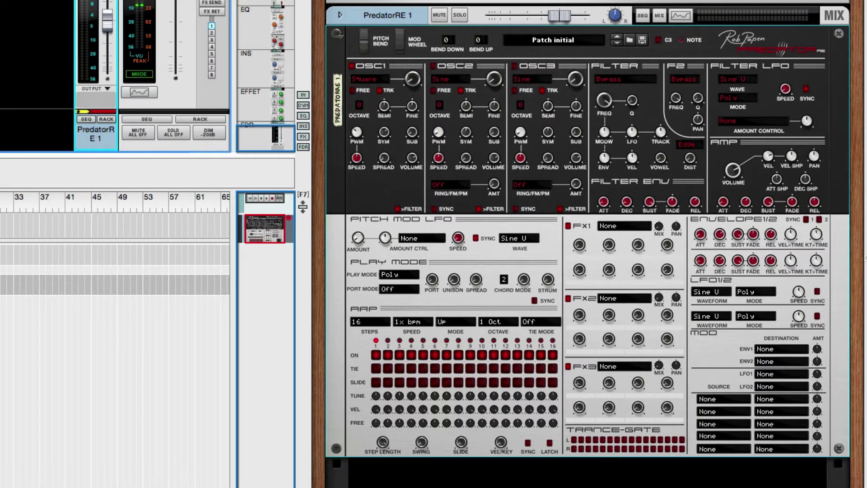
- Set the play mode to Arp and the arpeggiator length to 8 steps
left_click(396, 274)
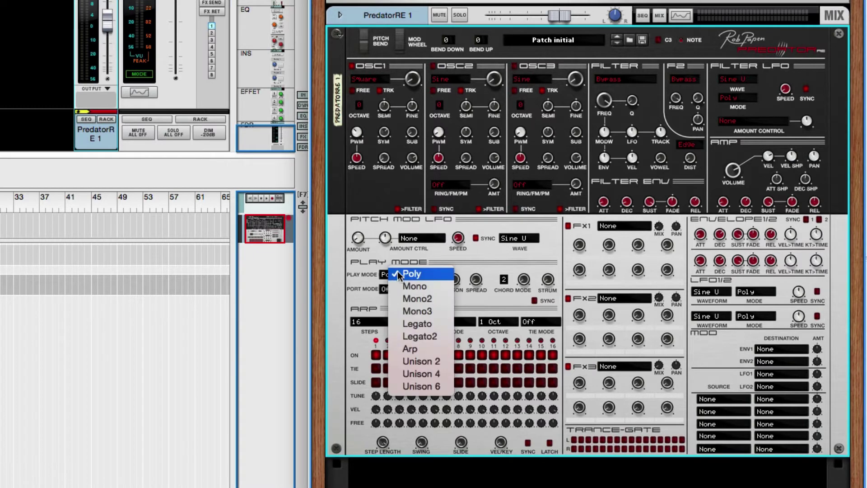
left_click(413, 348)
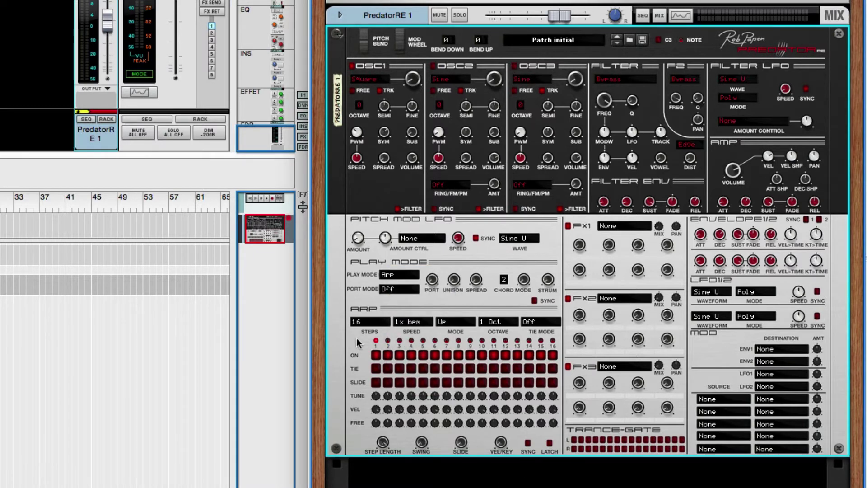
left_click(381, 322)
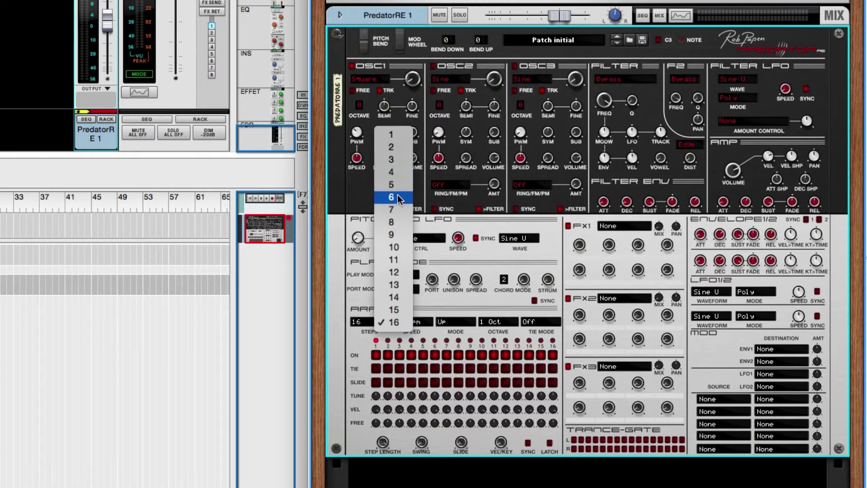
left_click(392, 222)
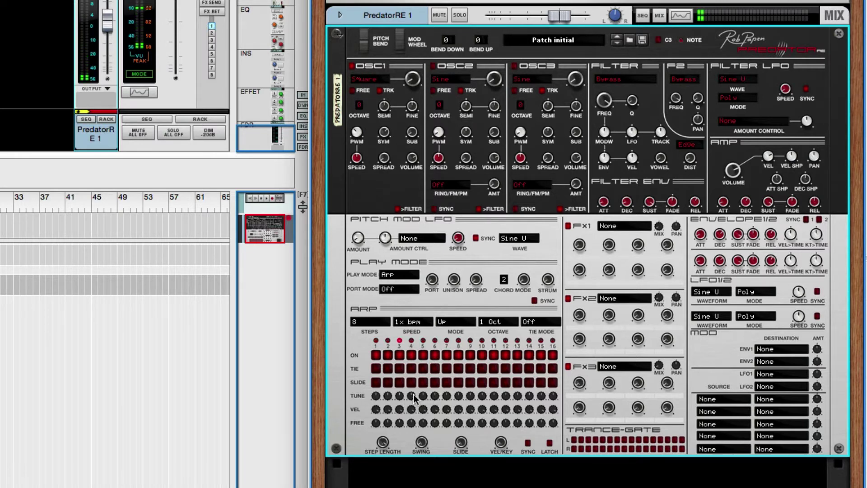
- Adjust the tuning of arpeggiator step 4
mouse_move(414, 393)
left_click_drag(413, 391, 416, 387)
mouse_move(412, 398)
- Compare a tied arpeggiator step 4 with Tie Mode on and off, and return Tie Mode to Off
left_click(539, 322)
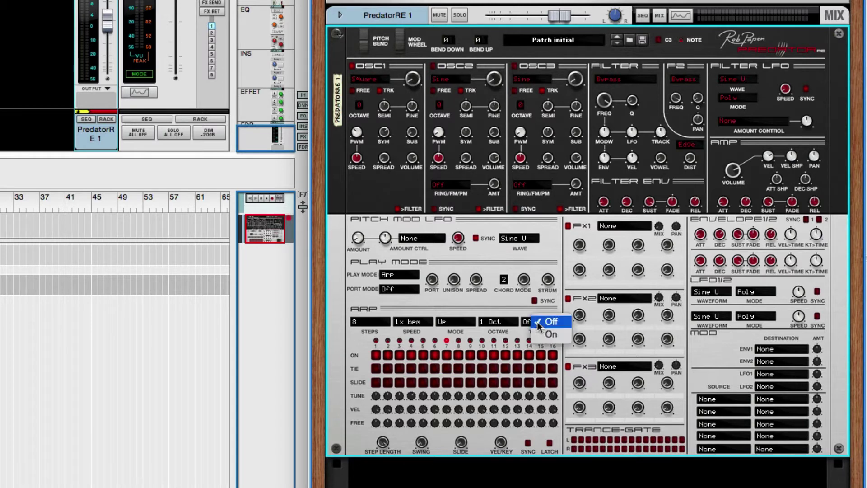
left_click(547, 334)
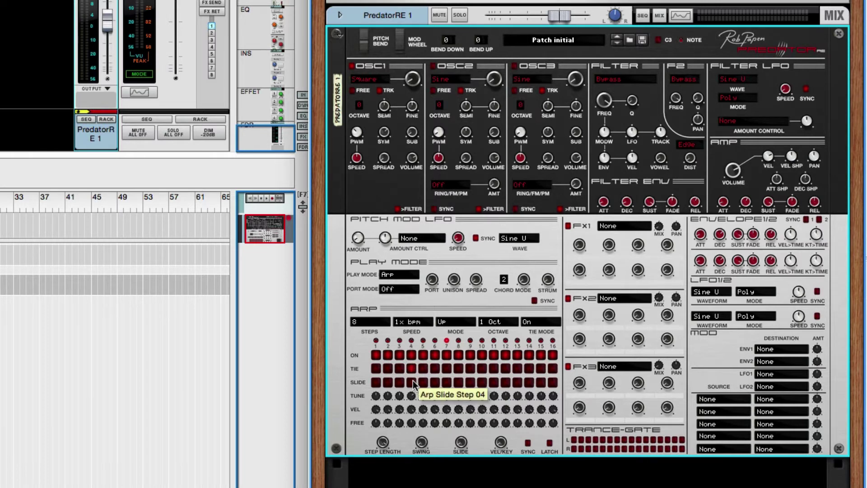
left_click(531, 322)
left_click(538, 310)
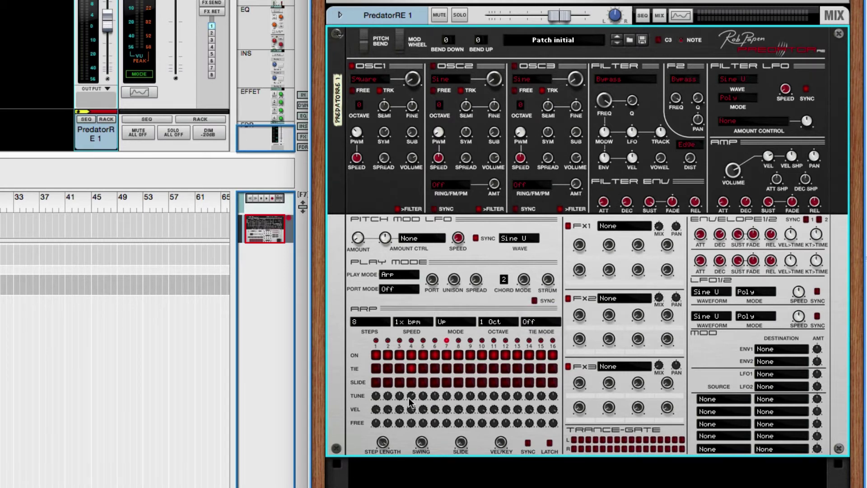
mouse_move(411, 401)
left_click(532, 323)
left_click(538, 336)
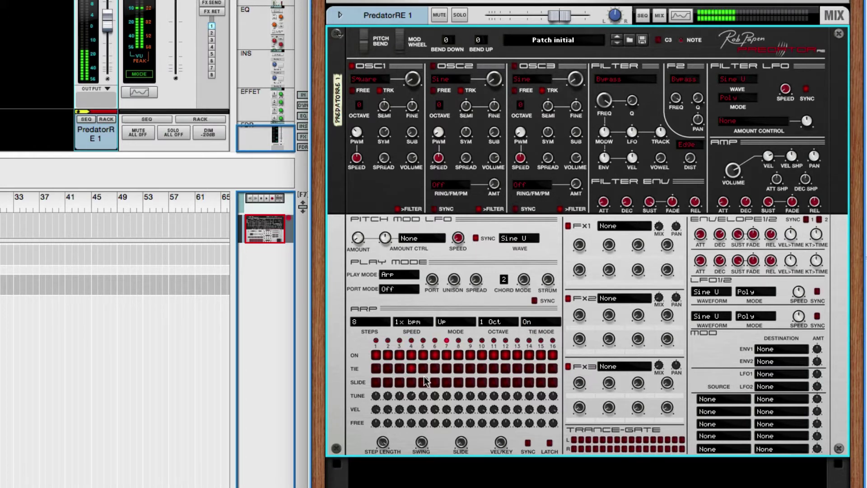
left_click(532, 320)
left_click(541, 309)
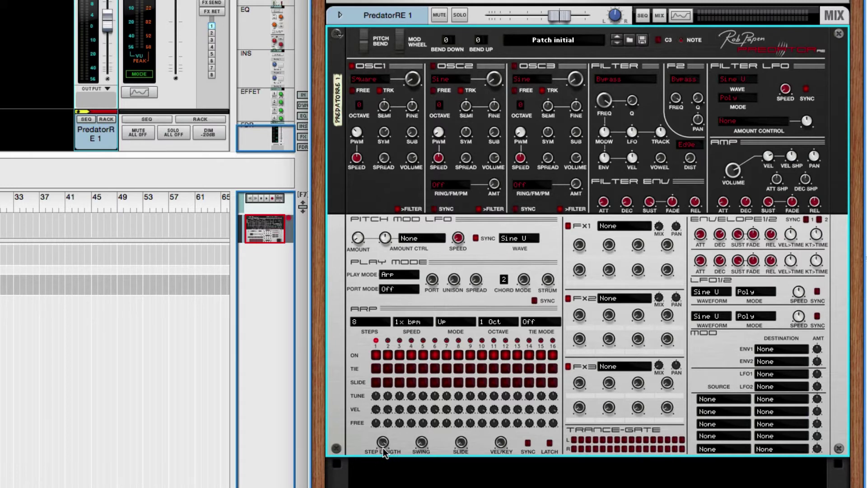
- Vary the arpeggiator's step length, and vary its swing amount
mouse_move(383, 448)
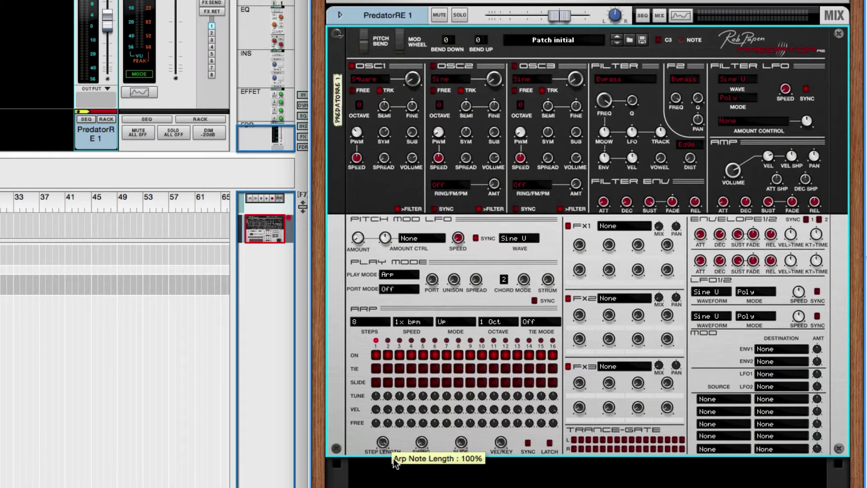
left_click_drag(394, 460, 399, 424)
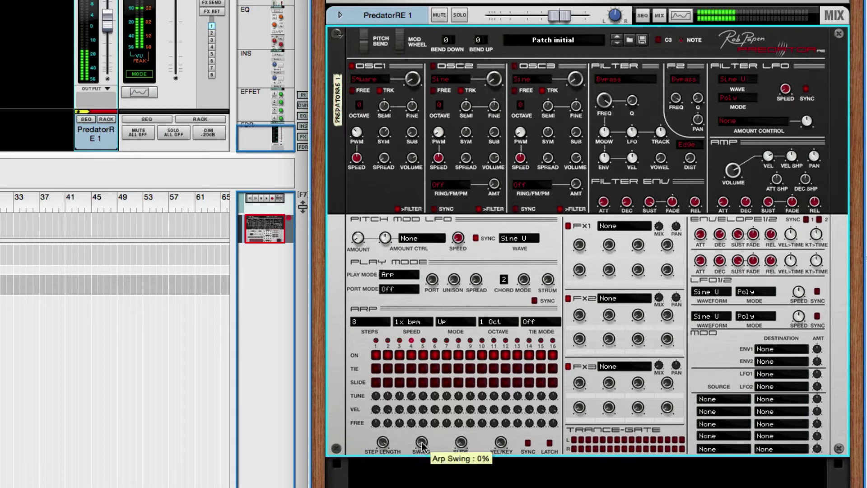
left_click_drag(420, 447, 429, 463)
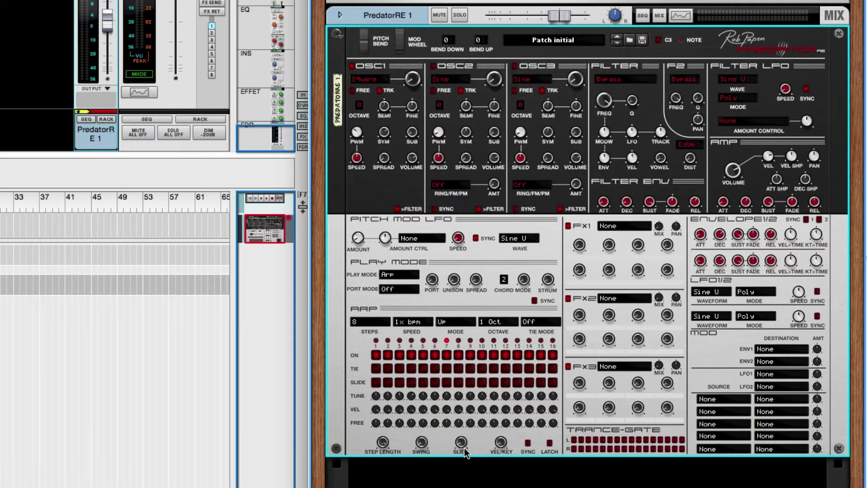
- Enable slide on arpeggiator steps 1 and 3, and audition different slide amounts
mouse_move(466, 452)
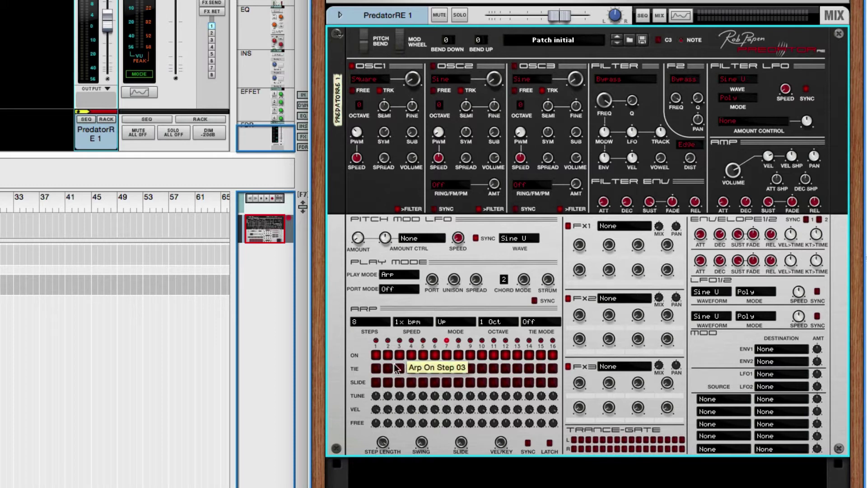
left_click(376, 381)
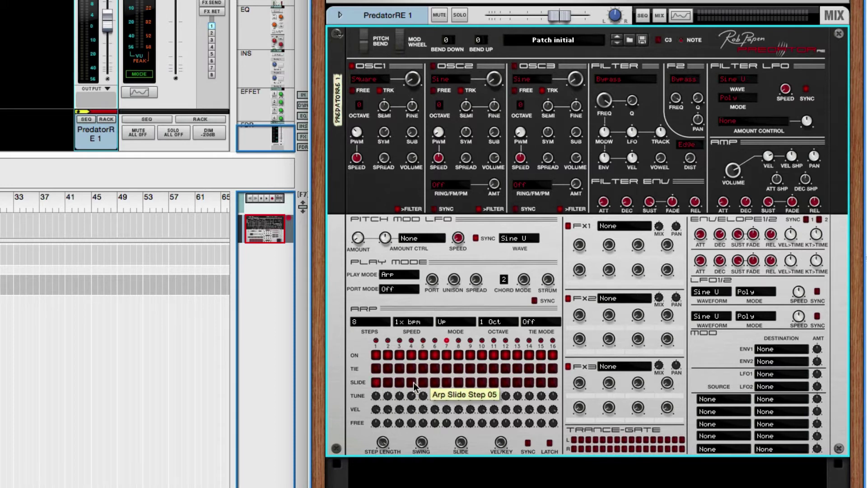
left_click(399, 382)
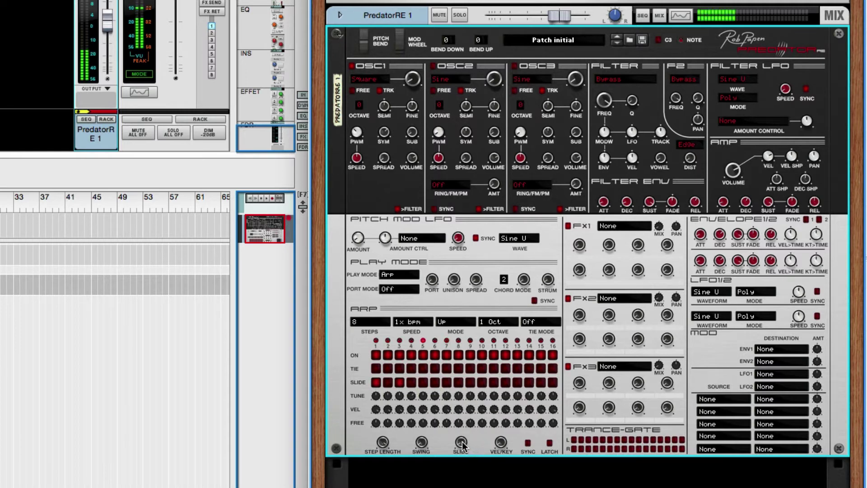
left_click_drag(465, 439, 437, 384)
left_click_drag(465, 445, 464, 457)
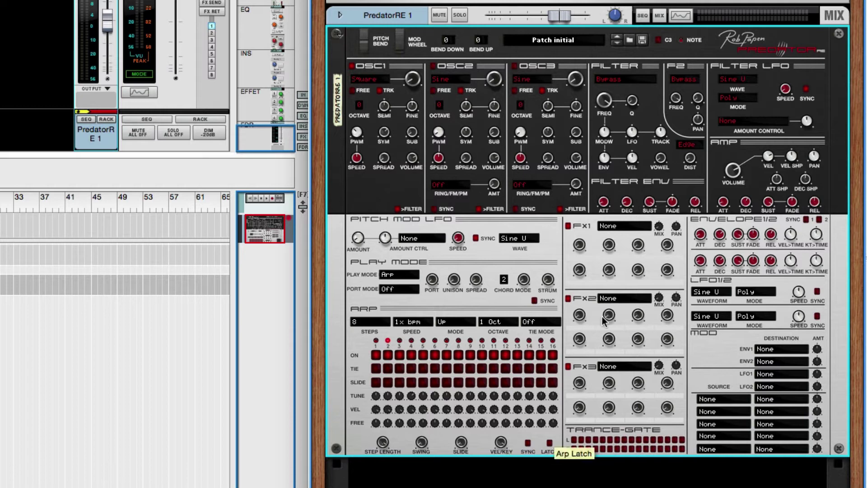
- Load the Arpoharp velocity keyb. patch from the 01 Introduction folder to demonstrate the arpeggiator's velocity/key control
left_click(630, 40)
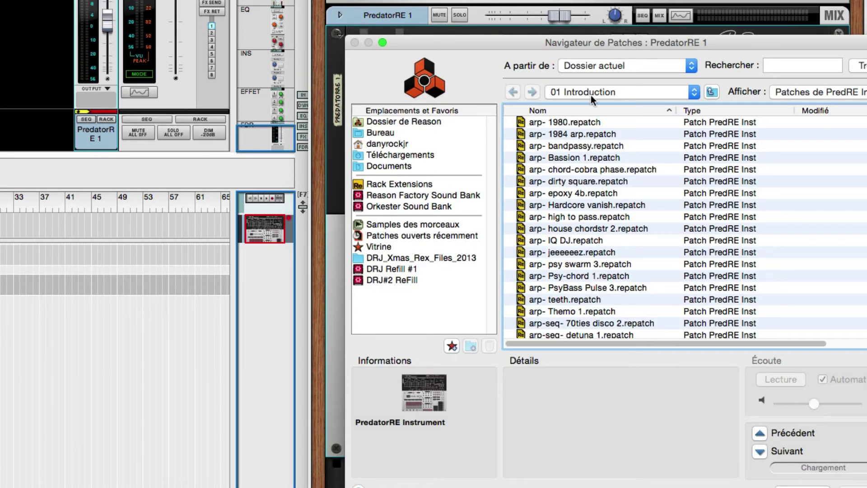
scroll(578, 212, "down", 5)
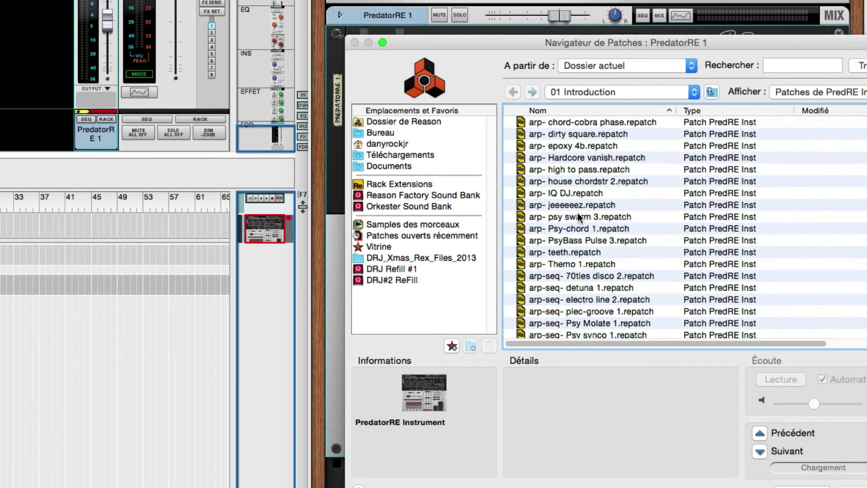
scroll(578, 212, "down", 4)
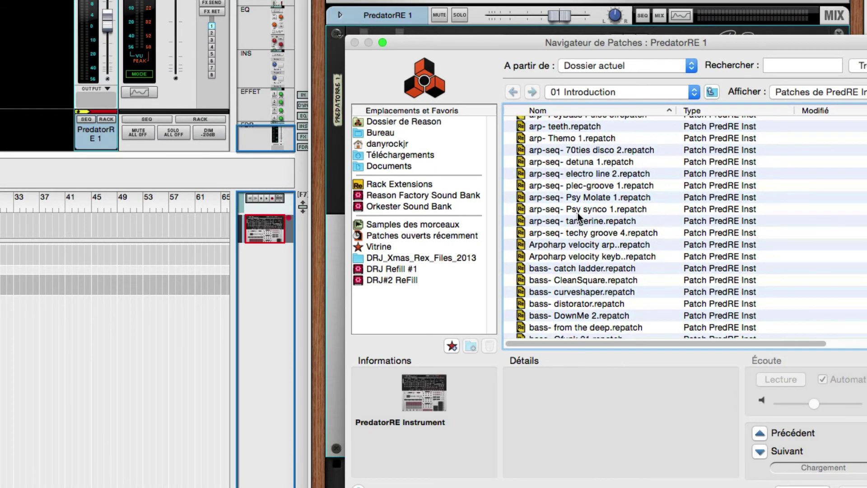
double_click(559, 257)
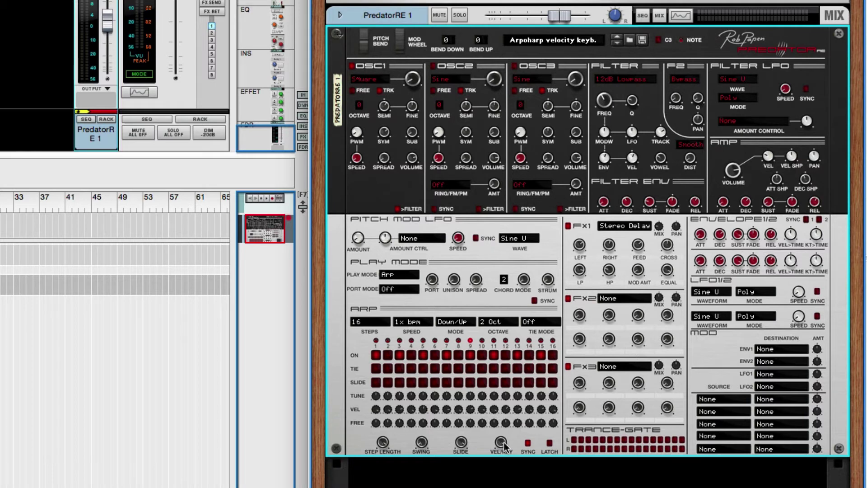
mouse_move(502, 445)
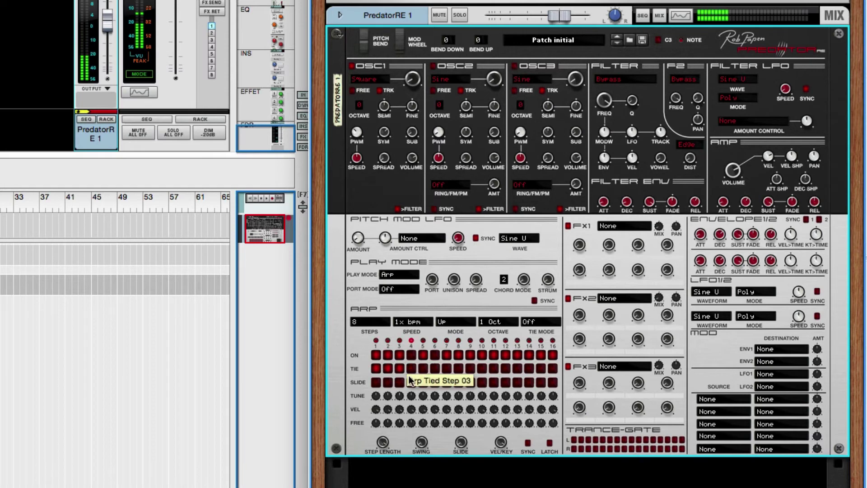
- With the arpeggiator set to 4 steps, enable slide on steps 1 and 2 and increase the slide amount
left_click(384, 322)
left_click(394, 270)
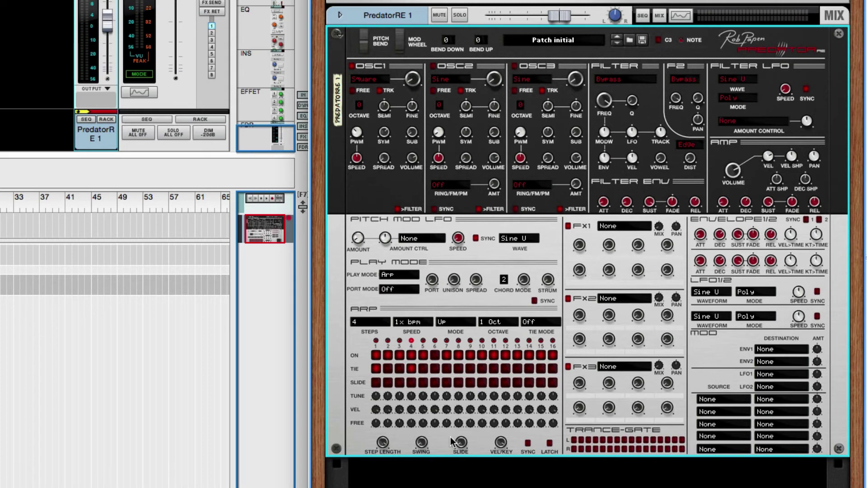
left_click(375, 382)
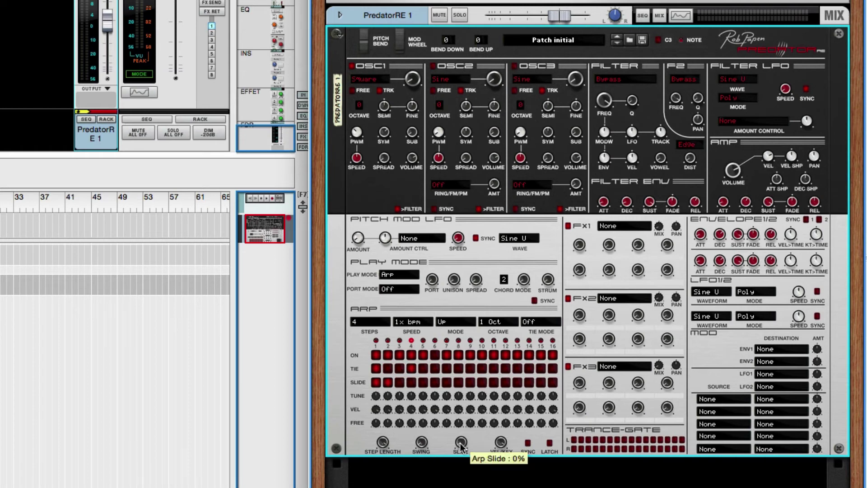
scroll(460, 446, "down", 1)
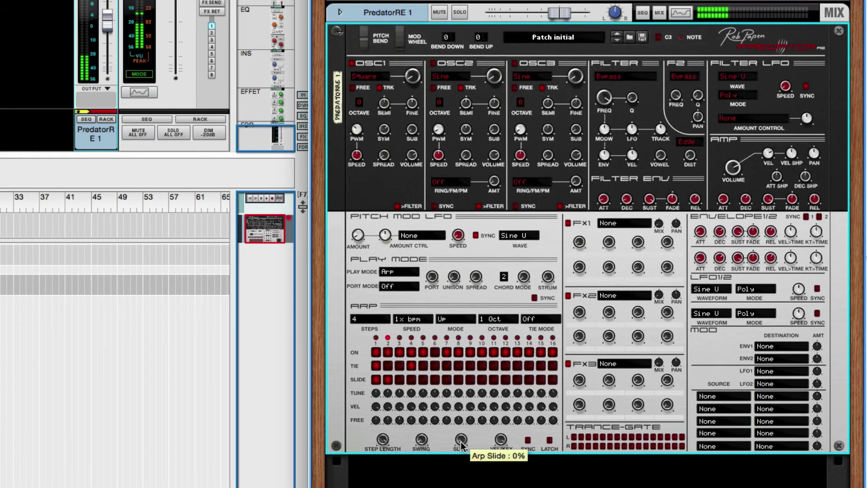
left_click_drag(461, 438, 475, 394)
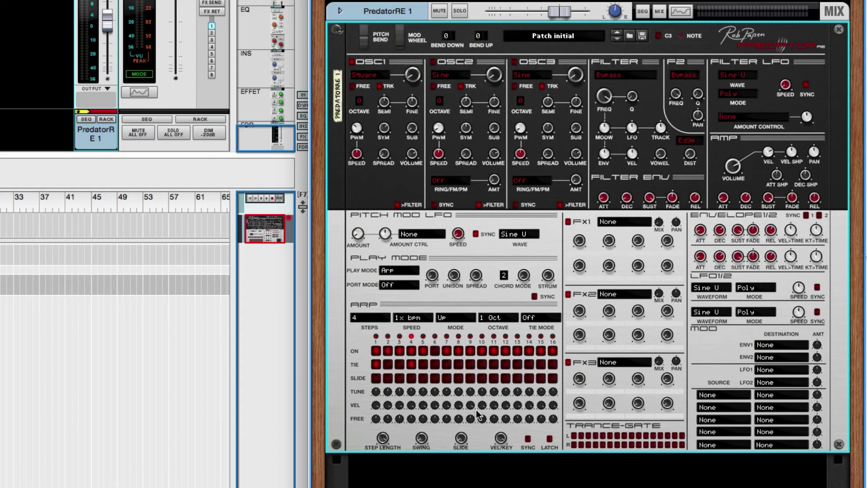
- Load the arp- Bassion 1 patch from the 01 Introduction folder
mouse_move(505, 442)
left_click(628, 35)
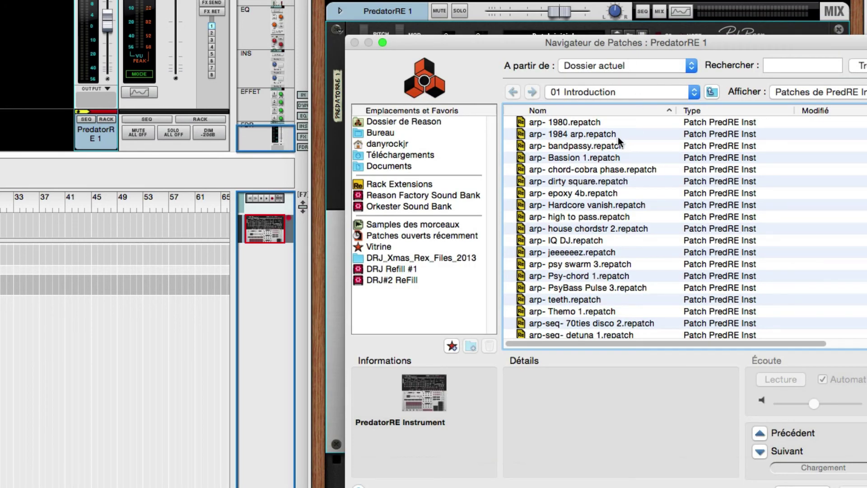
left_click(572, 156)
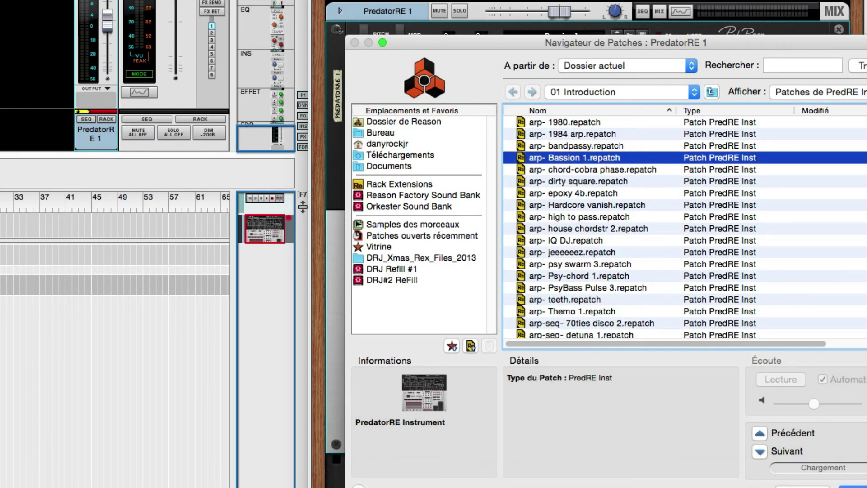
left_click(844, 486)
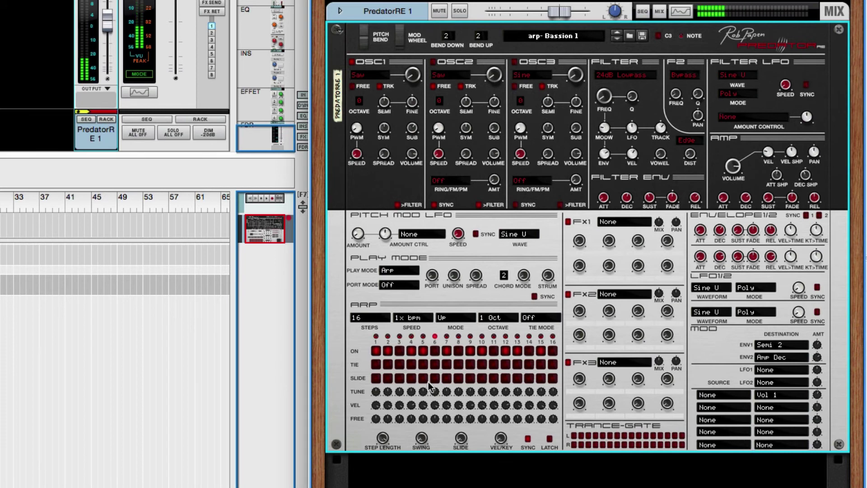
- Set the arpeggiator to 8 steps and vary the Free values across those steps
left_click(361, 317)
left_click(364, 226)
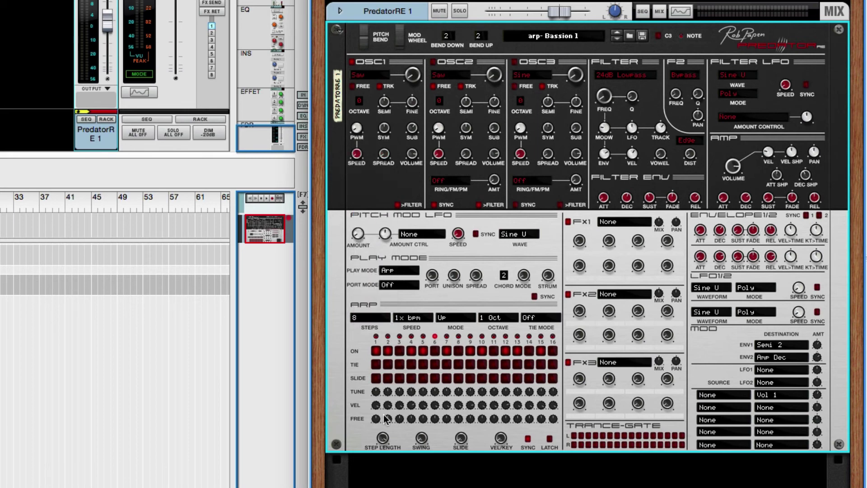
left_click_drag(373, 417, 467, 401)
- Route Arp Free to Filt Freq in the first source-and-destination row of the modulation section
left_click(717, 395)
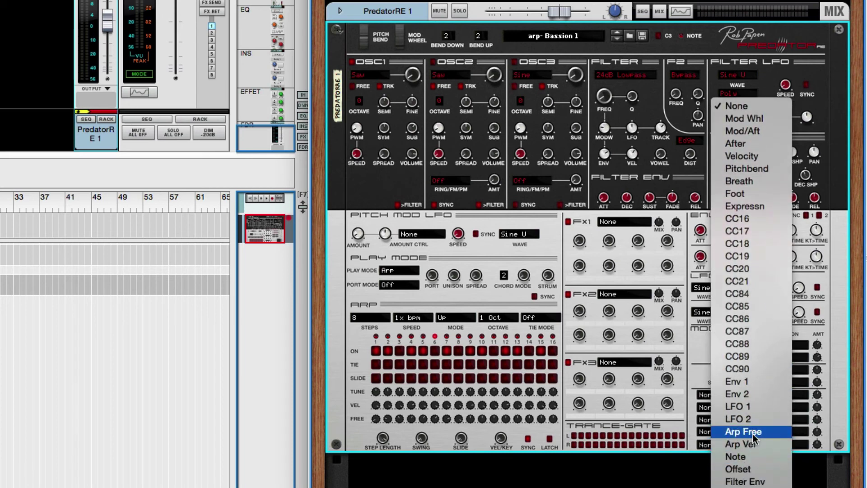
left_click(752, 434)
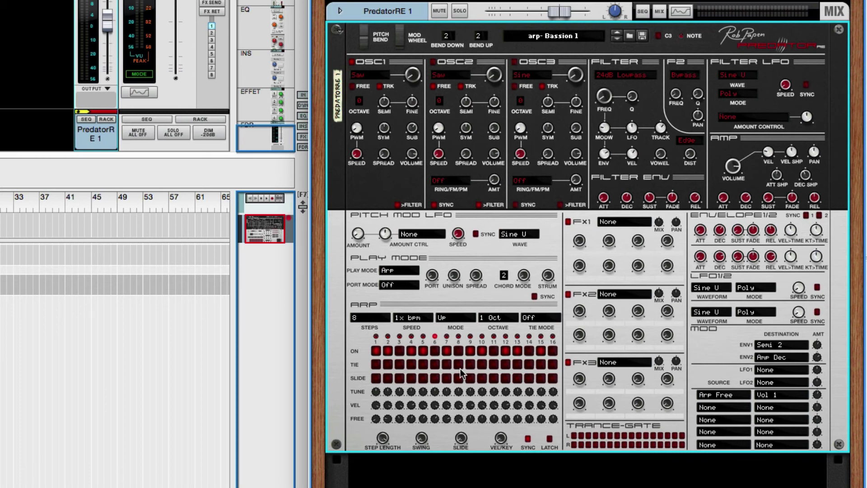
left_click(777, 398)
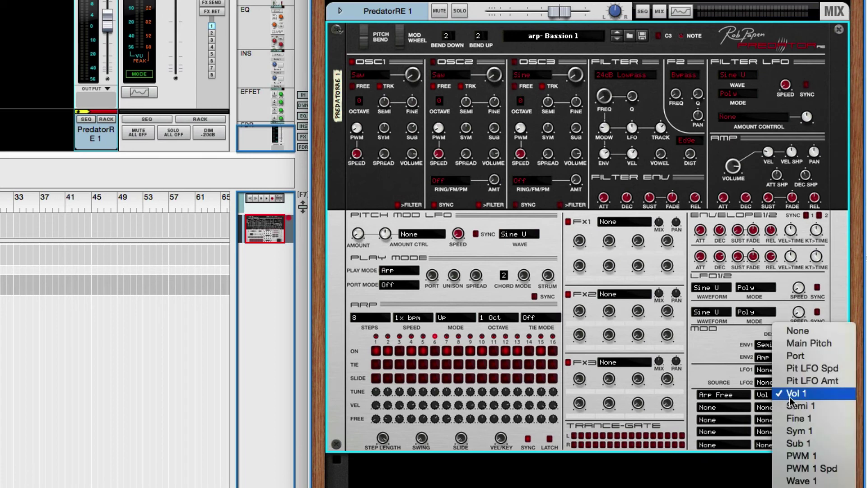
scroll(822, 405, "down", 6)
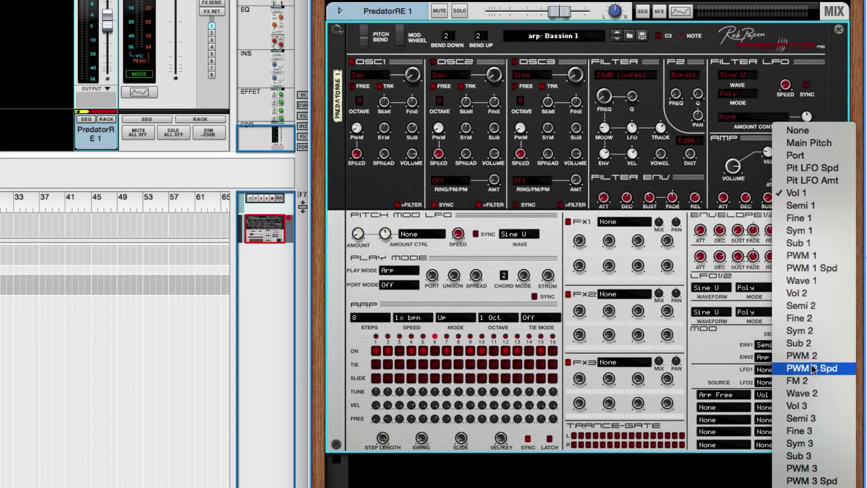
scroll(815, 370, "down", 5)
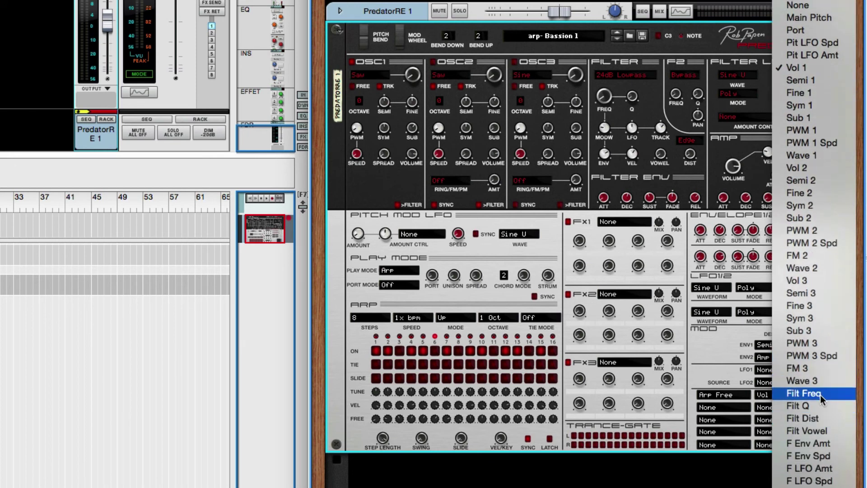
left_click(820, 394)
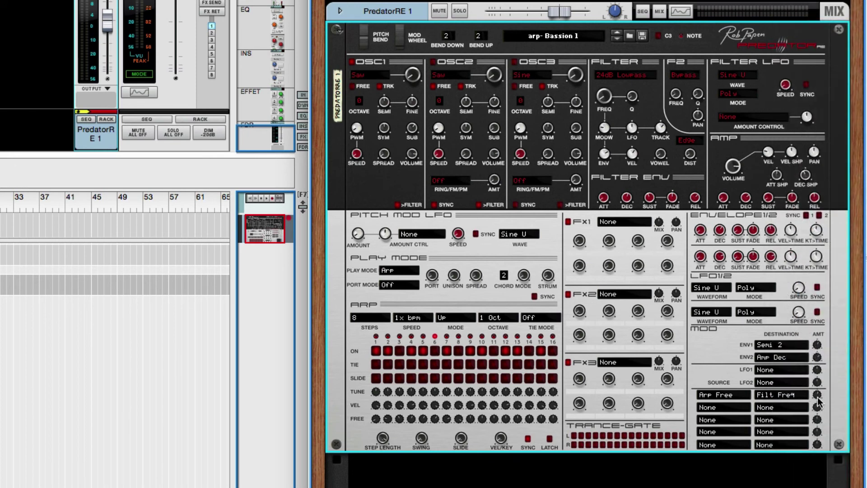
- Raise the amount of the Arp Free to Filt Freq modulation and lower the main filter's frequency
left_click_drag(817, 397, 823, 319)
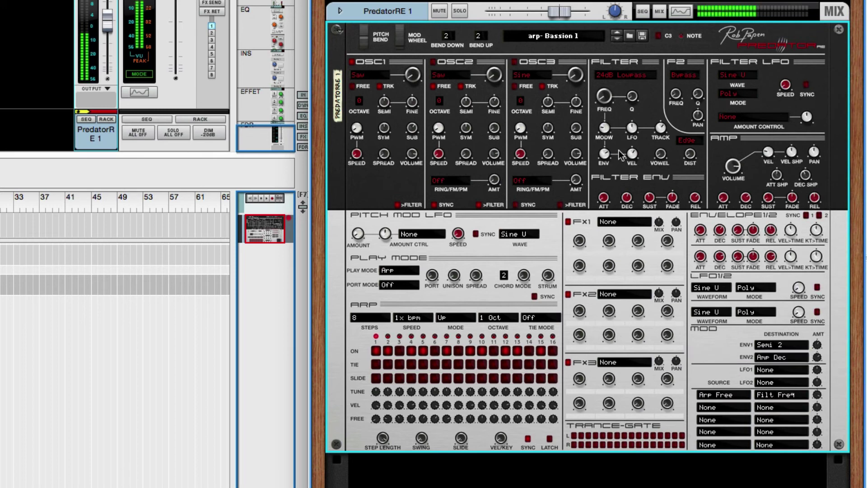
scroll(609, 97, "up", 1)
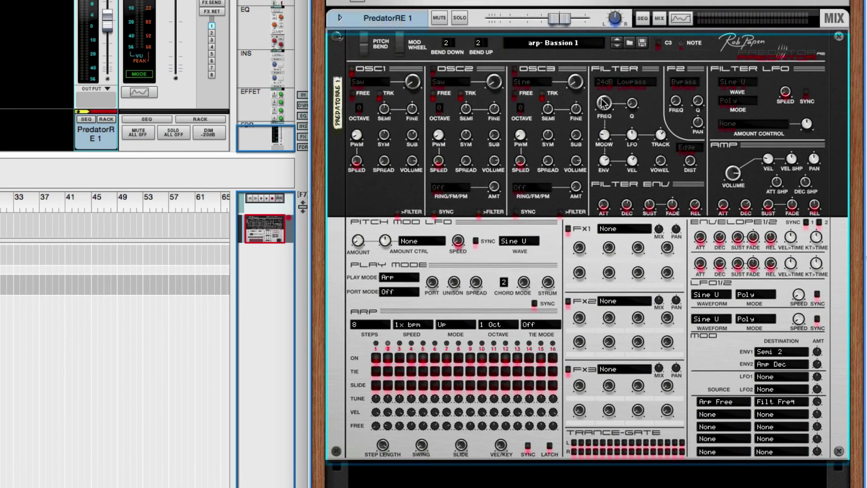
left_click_drag(604, 103, 605, 146)
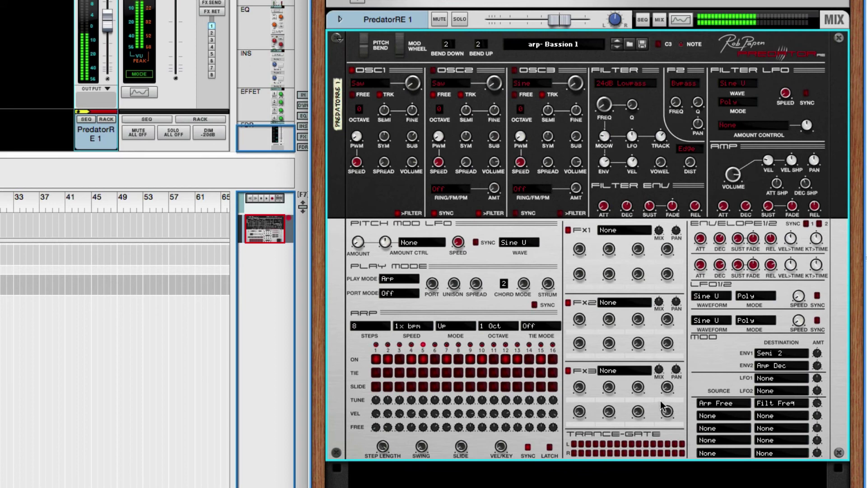
- Route Arp Free to Panning in the second source-and-destination row of the modulation section
left_click(718, 416)
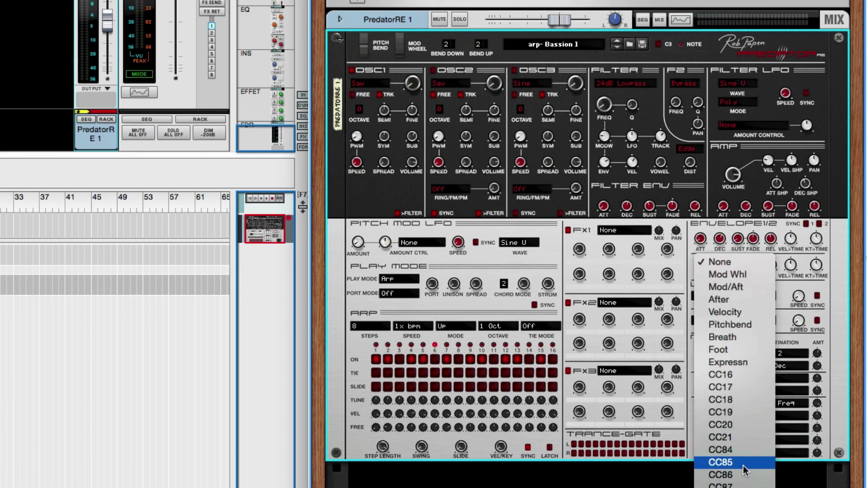
left_click(747, 411)
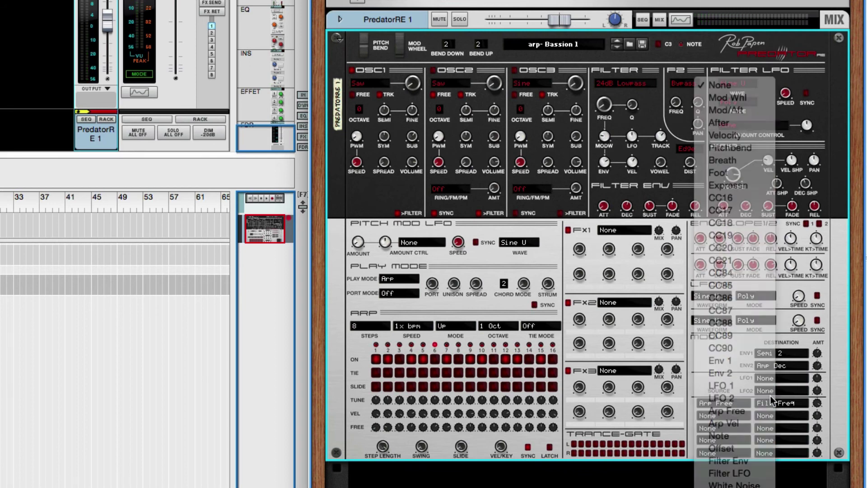
left_click(782, 416)
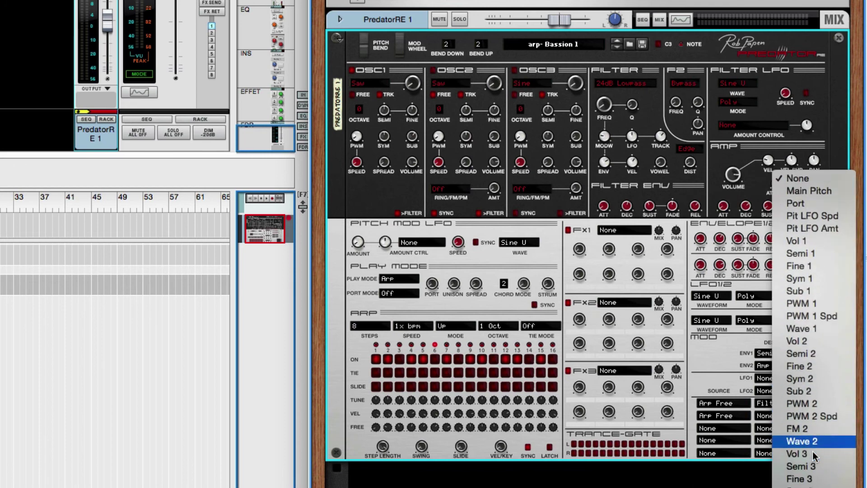
scroll(803, 455, "down", 10)
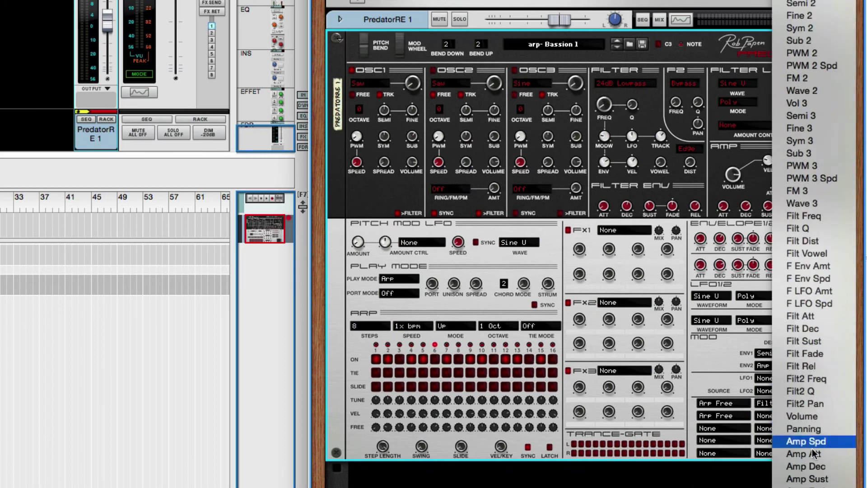
left_click(803, 428)
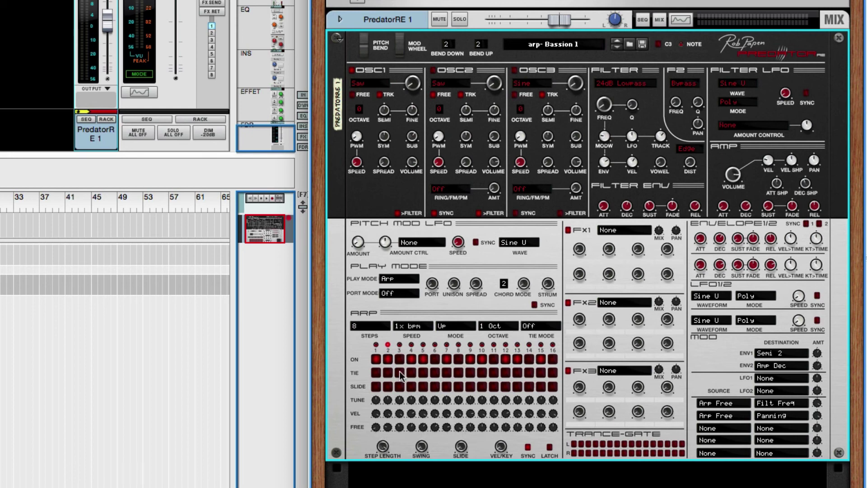
- Set the arpeggiator's tie mode to On and toggle ties on individual steps, including step 4
left_click(531, 327)
left_click(537, 337)
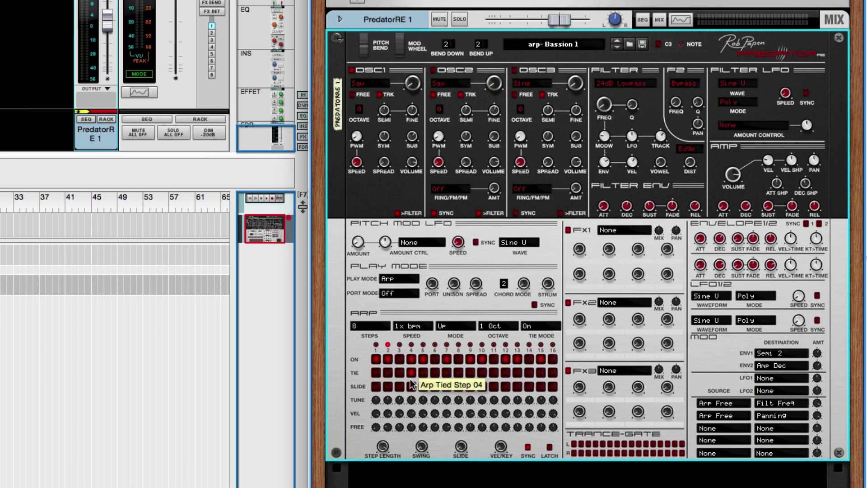
left_click(411, 373)
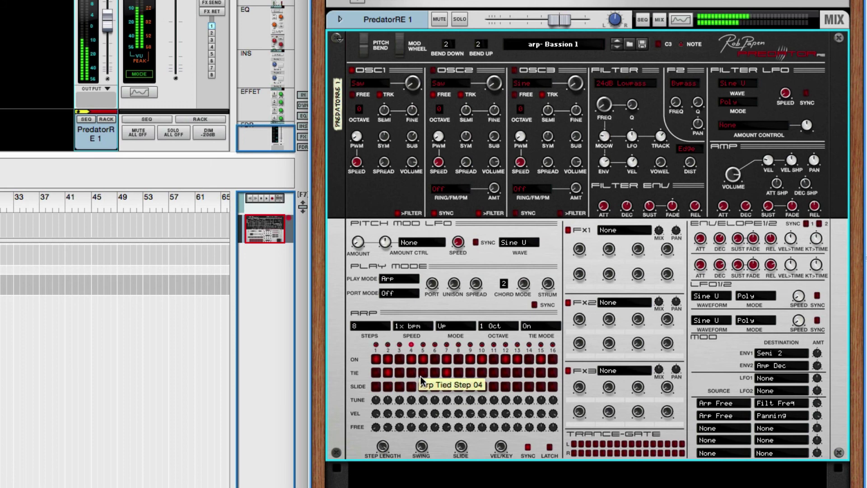
left_click(424, 374)
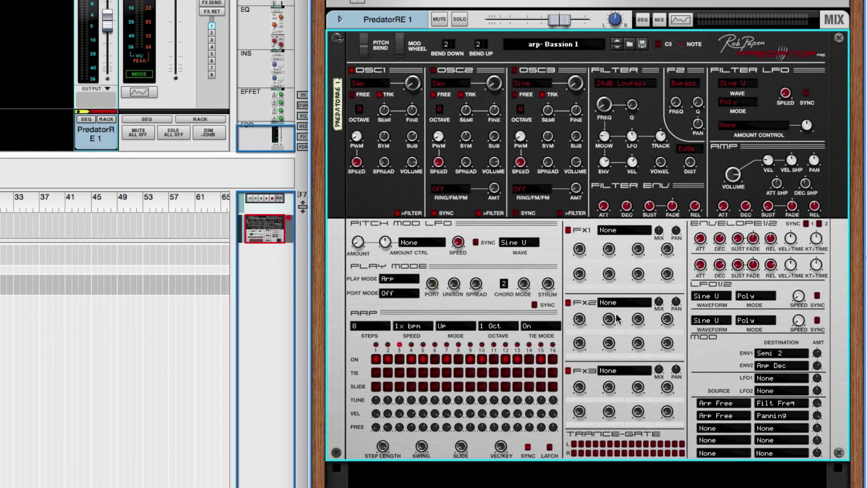
- Flip the rack to examine the Predator's rear arpeggiator CV and gate connections, and return to the front view
key("Tab")
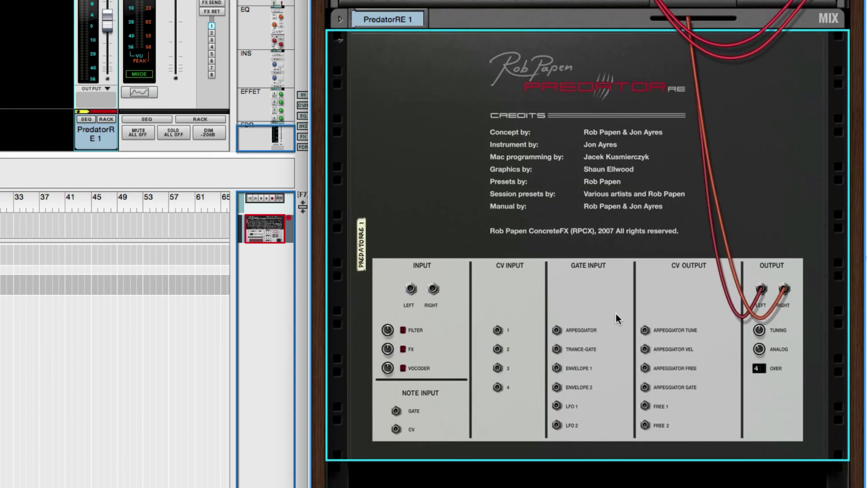
key("Tab")
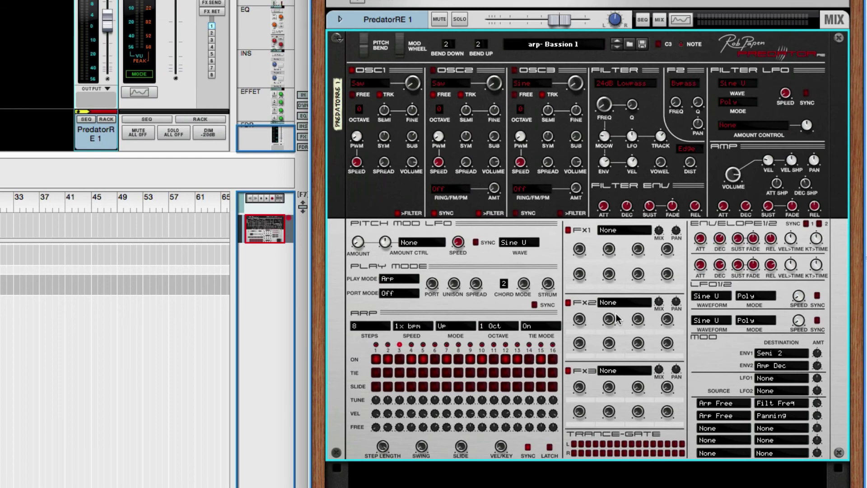